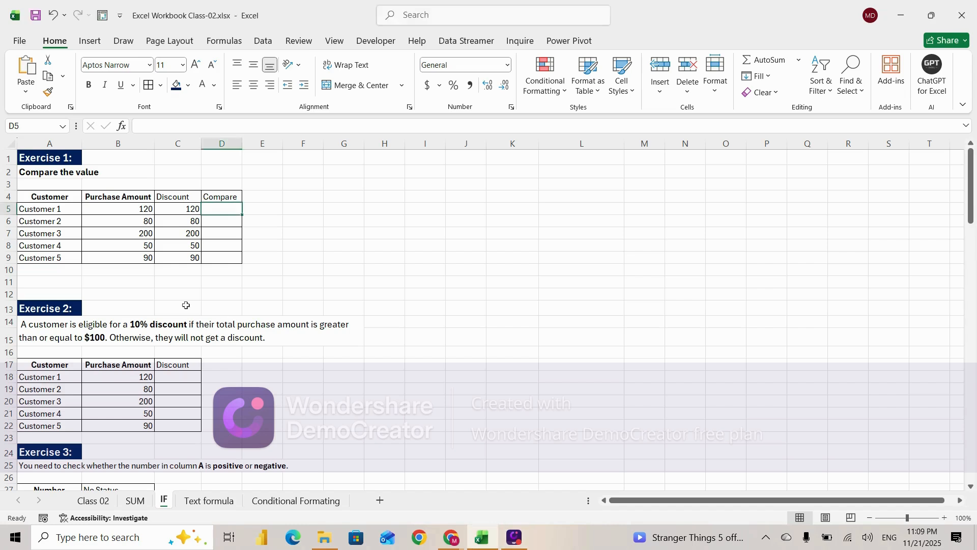
pyautogui.click(226, 304)
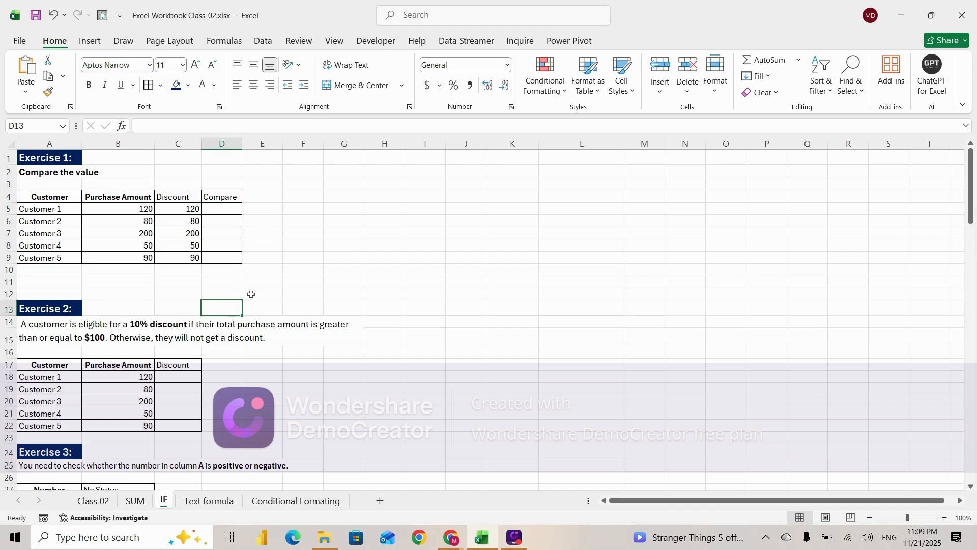
pyautogui.click(270, 284)
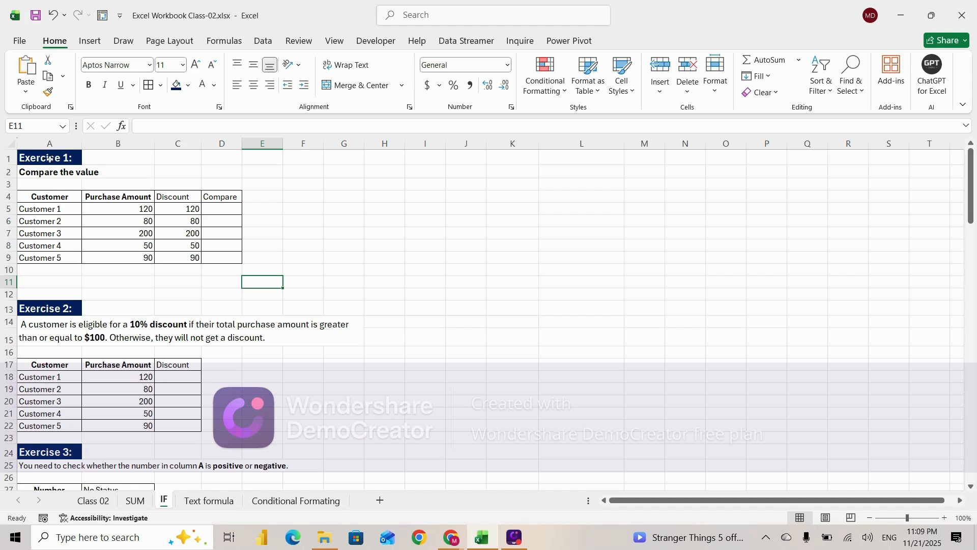
pyautogui.click(50, 159)
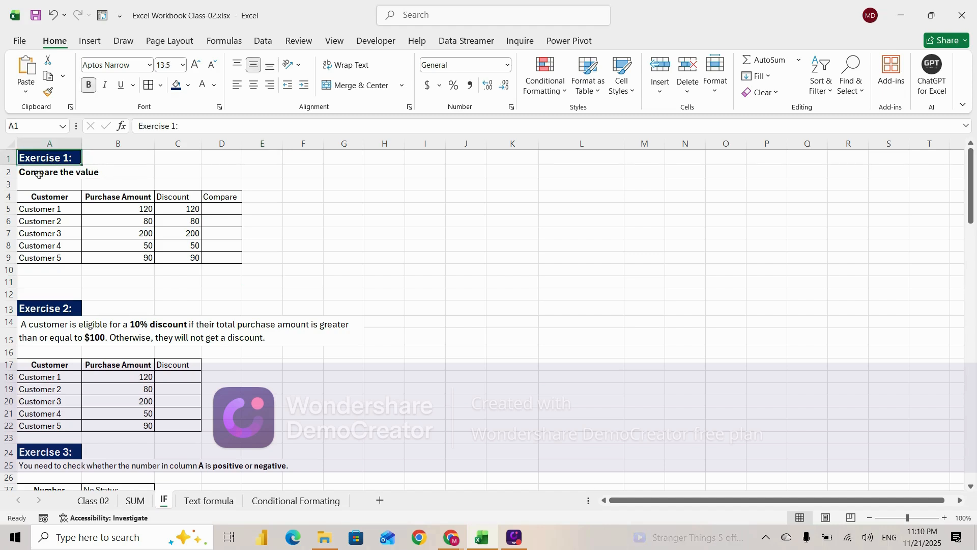
pyautogui.click(38, 175)
# Step: Enter the formula =B5=C5 in D5 to compare Customer 1's purchase amount with the discount value
pyautogui.click(218, 209)
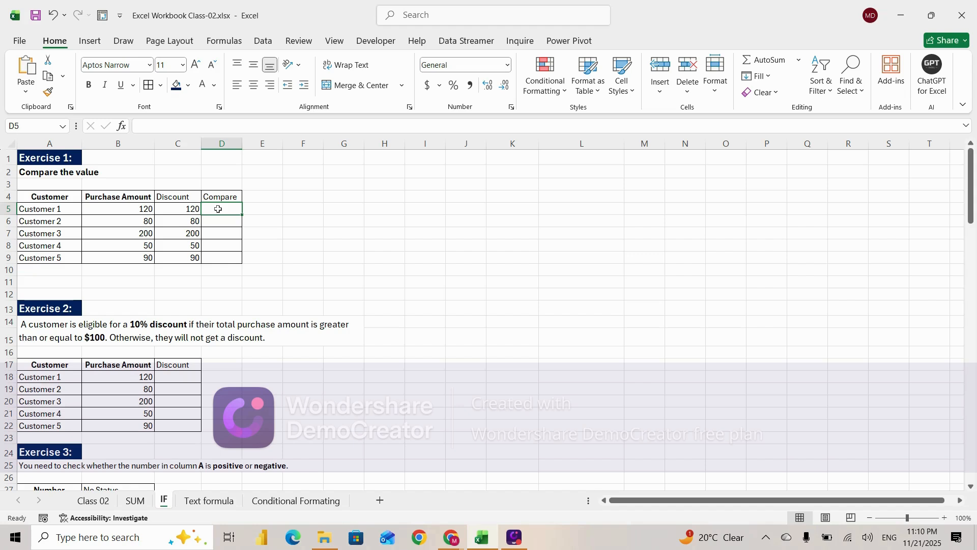
pyautogui.write('=')
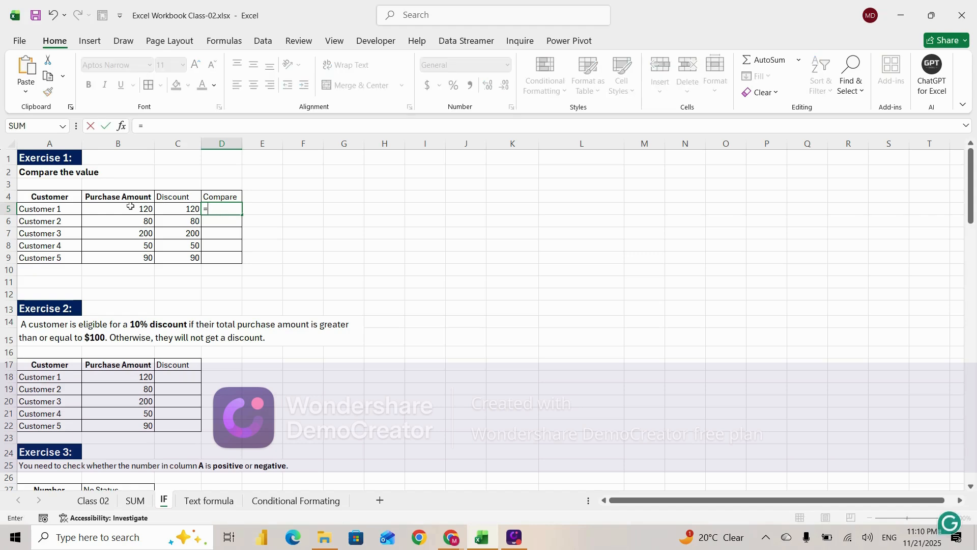
pyautogui.click(125, 209)
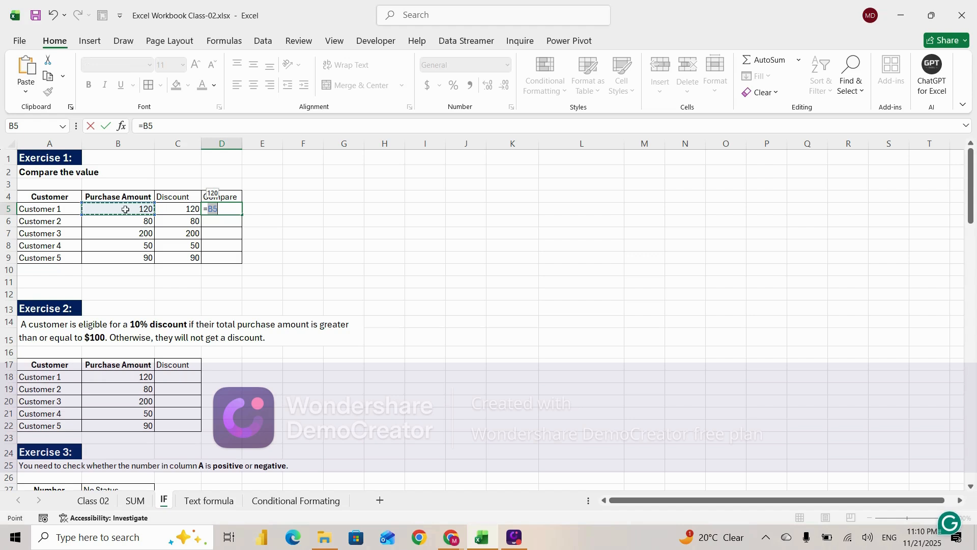
pyautogui.write('=')
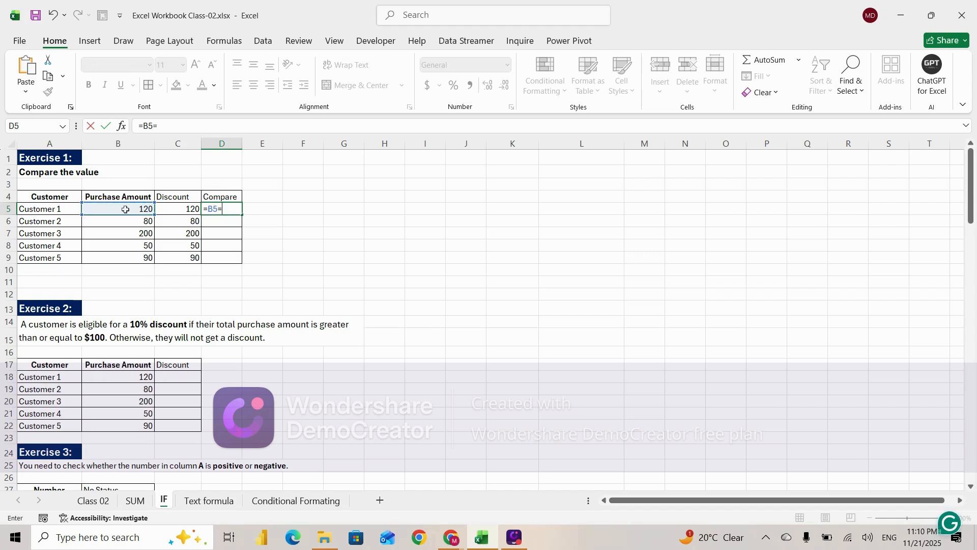
pyautogui.click(178, 208)
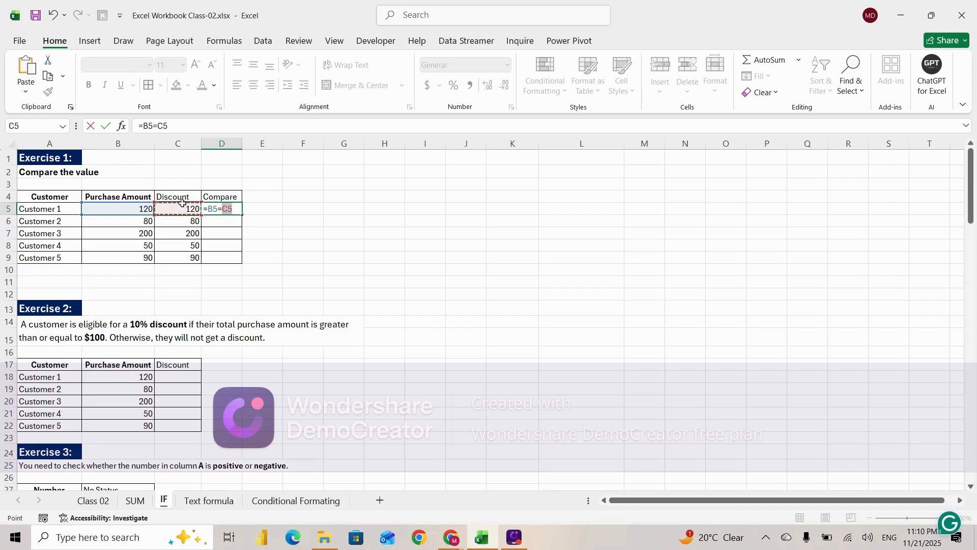
pyautogui.press('Return')
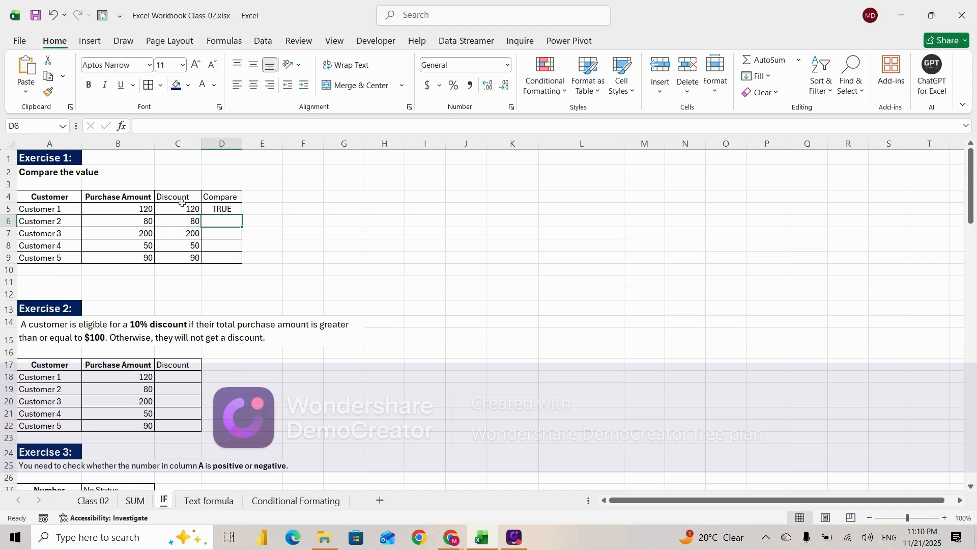
# Step: Fill the comparison formula from D5 down through D9 for the remaining customers
pyautogui.click(228, 209)
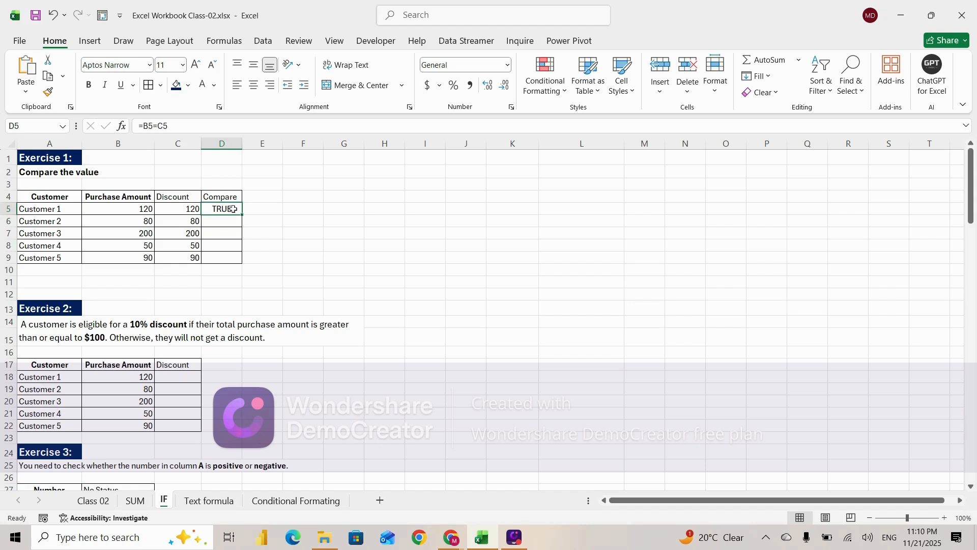
pyautogui.hotkey('shift', 'Down')
pyautogui.hotkey('shift', 'Down')
pyautogui.hotkey('shift', 'Down')
pyautogui.hotkey('shift', 'Down')
pyautogui.hotkey('shift', 'Down')
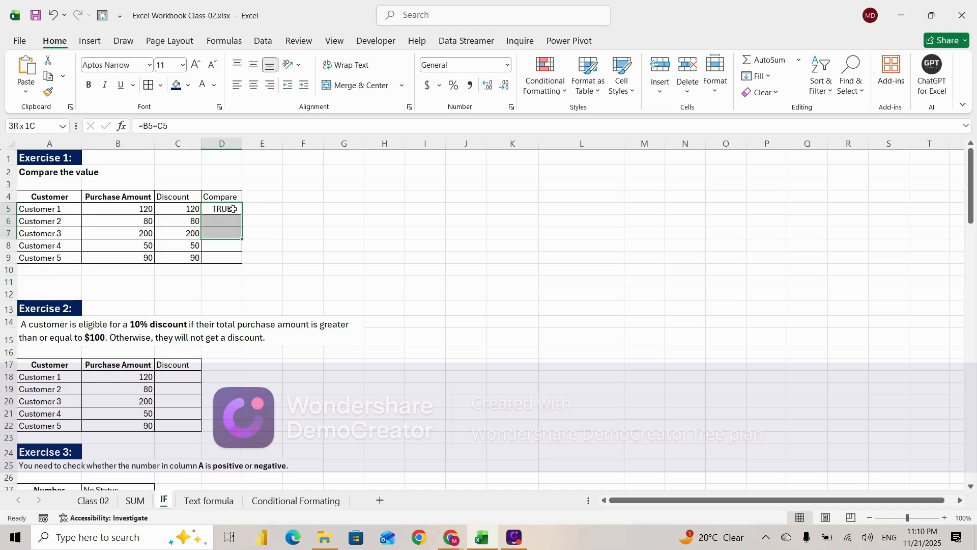
pyautogui.hotkey('shift', 'Up')
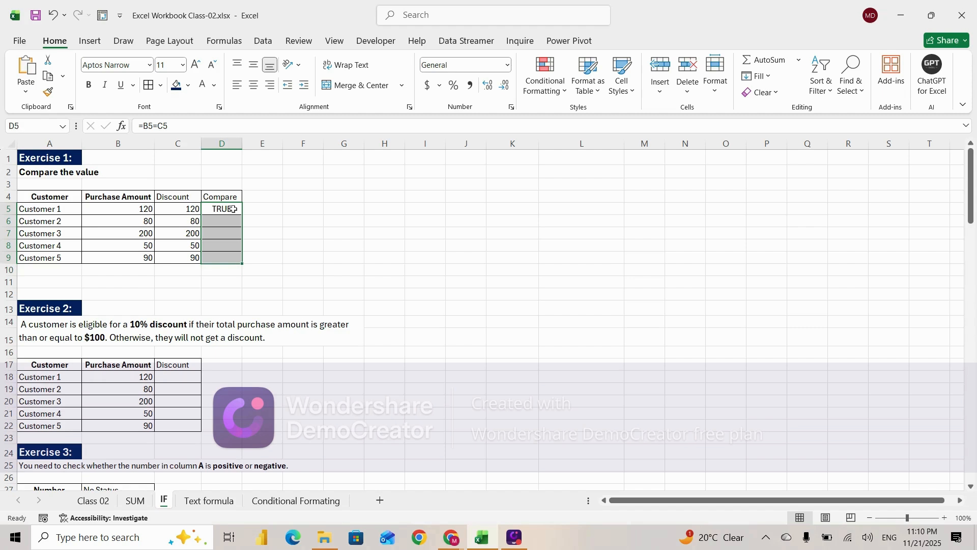
pyautogui.hotkey('ctrl', 'd')
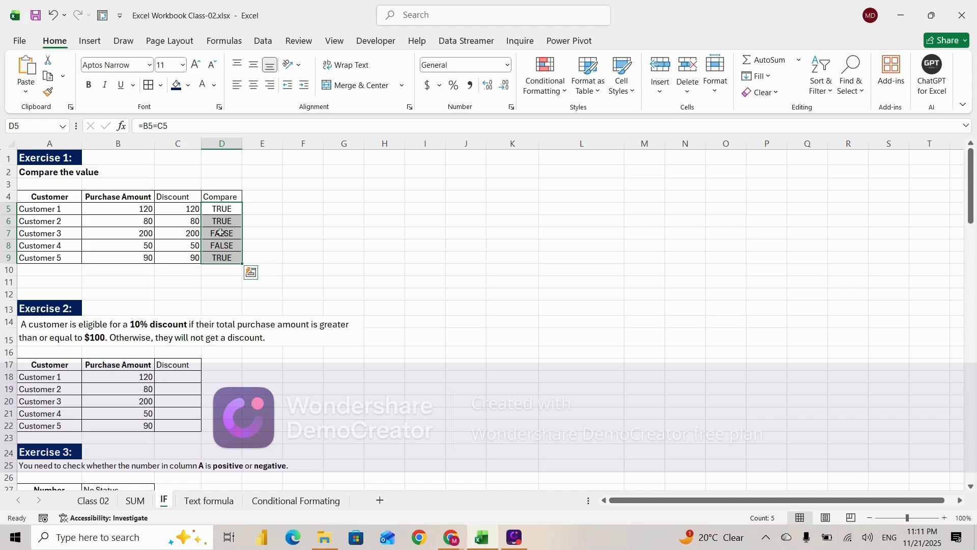
# Step: Show two decimal places for the Purchase Amount and Discount values in B5:C9
pyautogui.moveTo(148, 211); pyautogui.dragTo(181, 263)
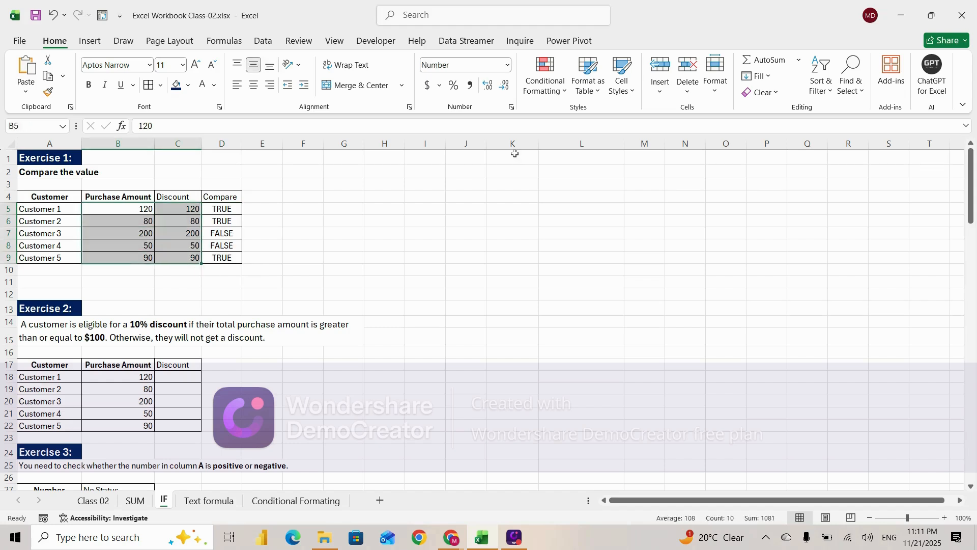
pyautogui.click(488, 85)
pyautogui.click(487, 87)
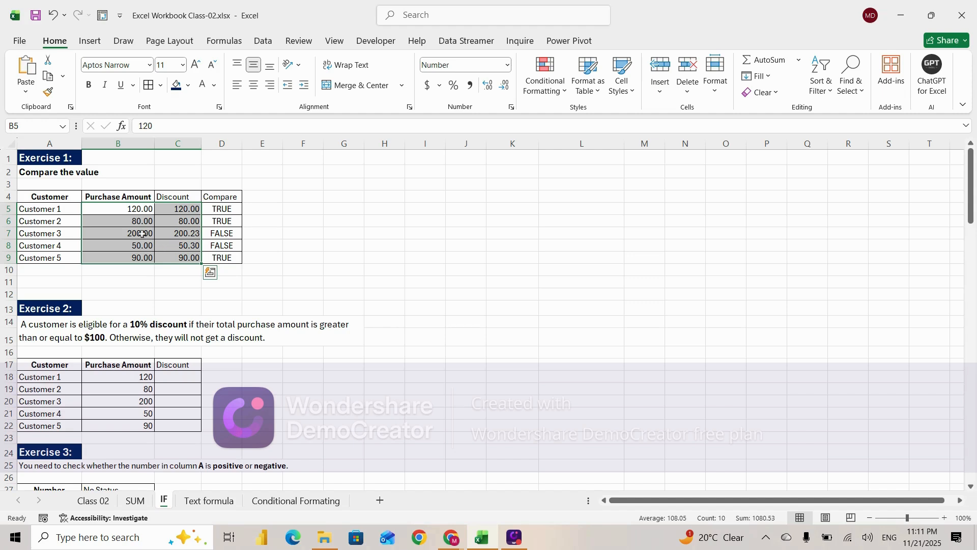
# Step: Examine the Purchase Amount, Discount and Compare values of Customers 3 and 4 in Exercise 1
pyautogui.click(196, 233)
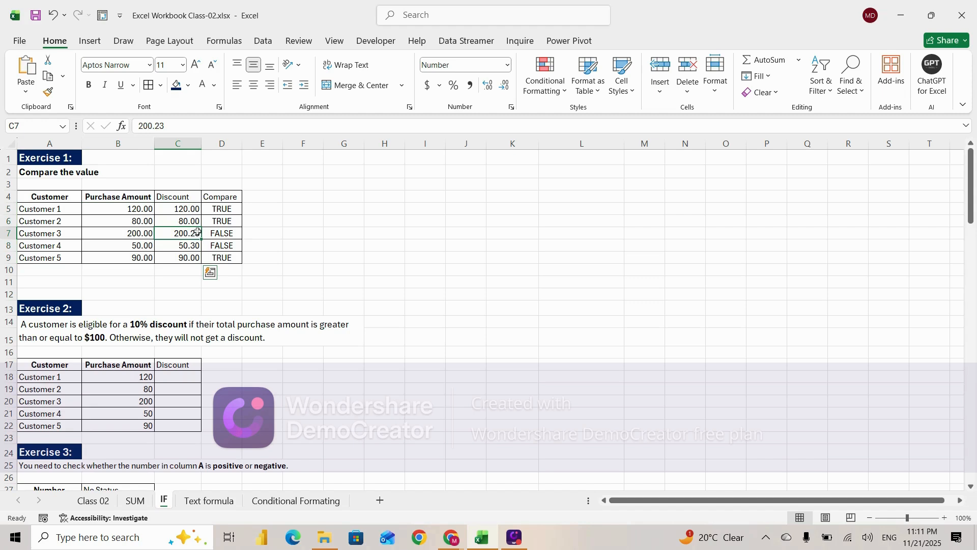
pyautogui.press('Left')
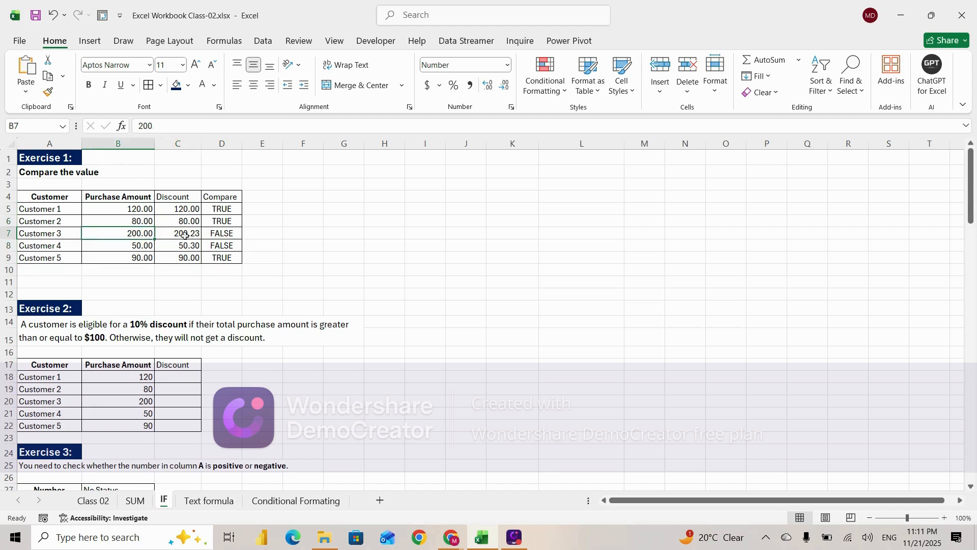
pyautogui.press('Right')
pyautogui.click(147, 251)
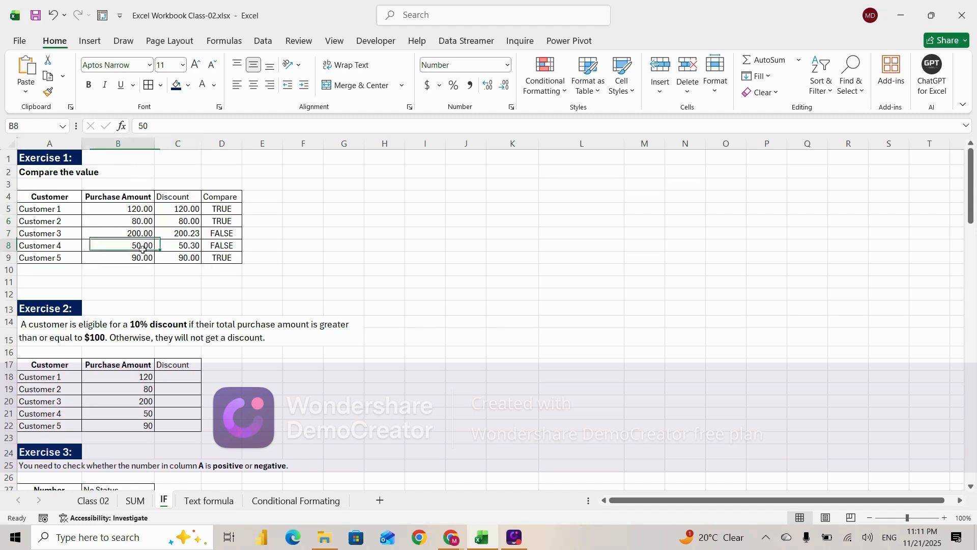
pyautogui.click(227, 234)
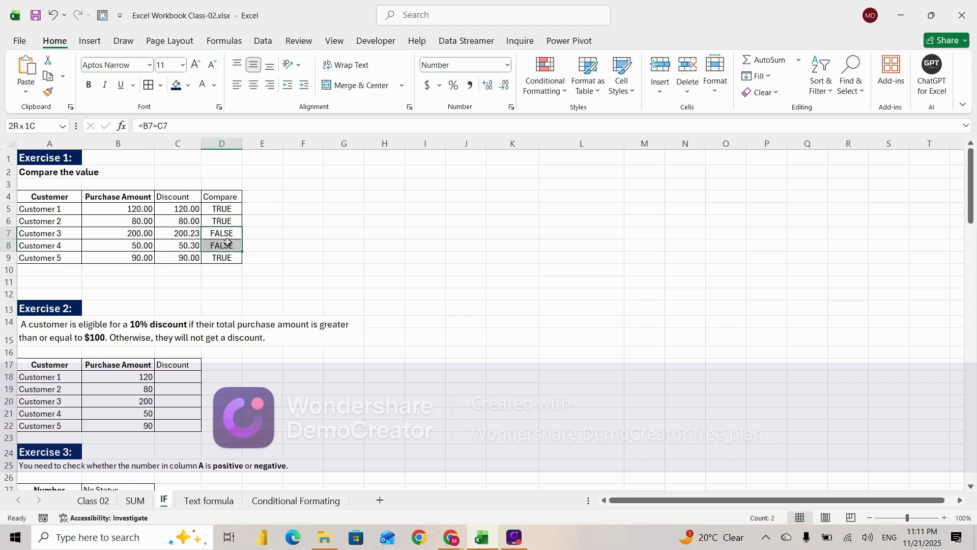
pyautogui.click(137, 238)
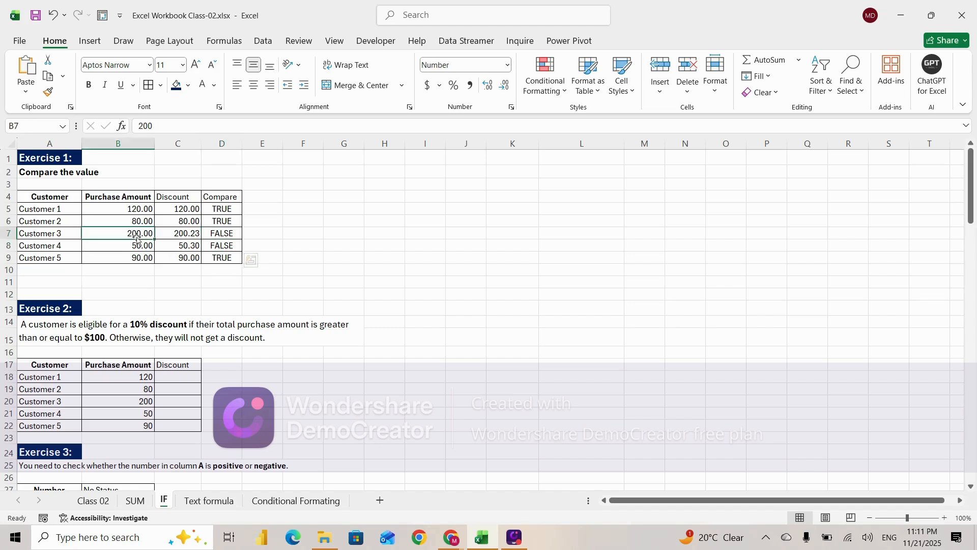
pyautogui.click(180, 234)
pyautogui.click(222, 234)
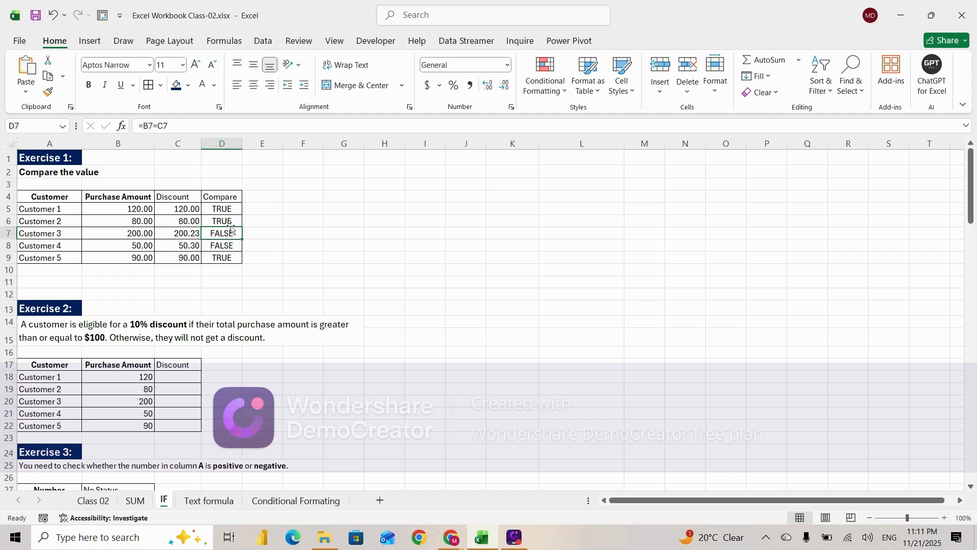
pyautogui.click(215, 282)
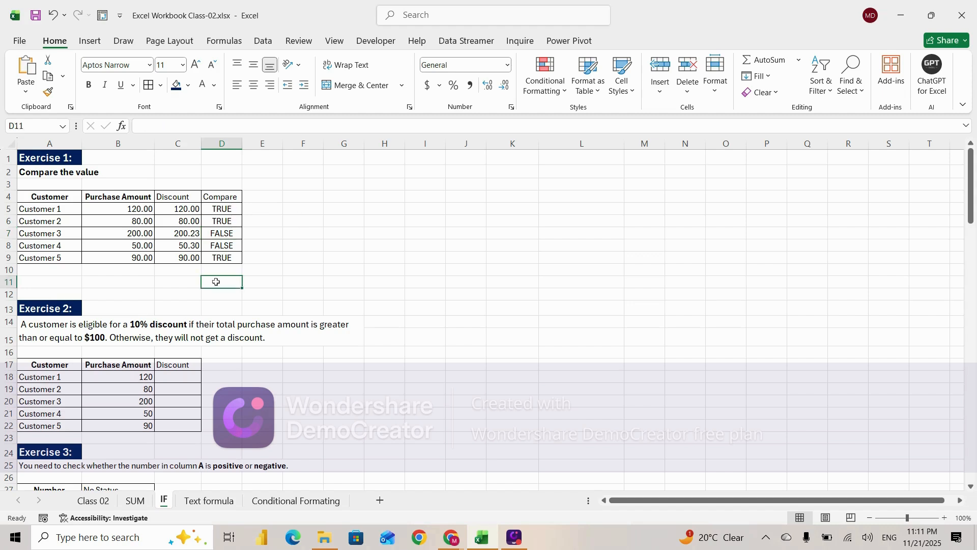
# Step: Start an IF formula in Customer 1's Discount cell C18 with the logical test B18>=100
pyautogui.scroll(-3, 216, 282)
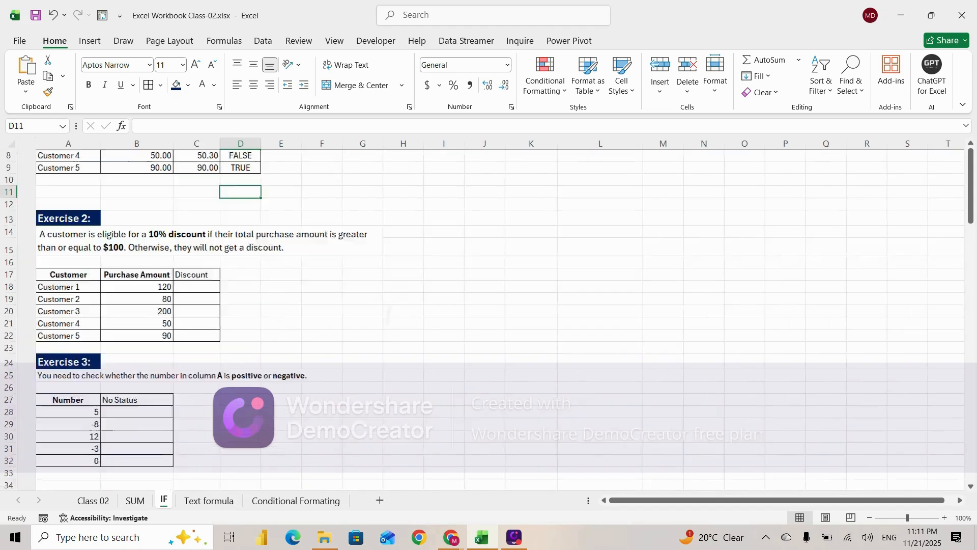
pyautogui.hscroll(1, 216, 282)
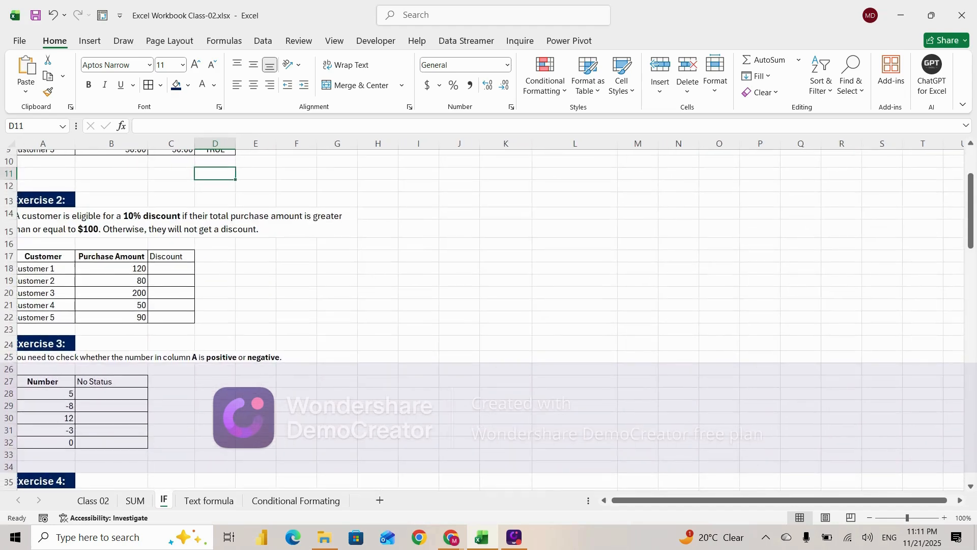
pyautogui.click(72, 268)
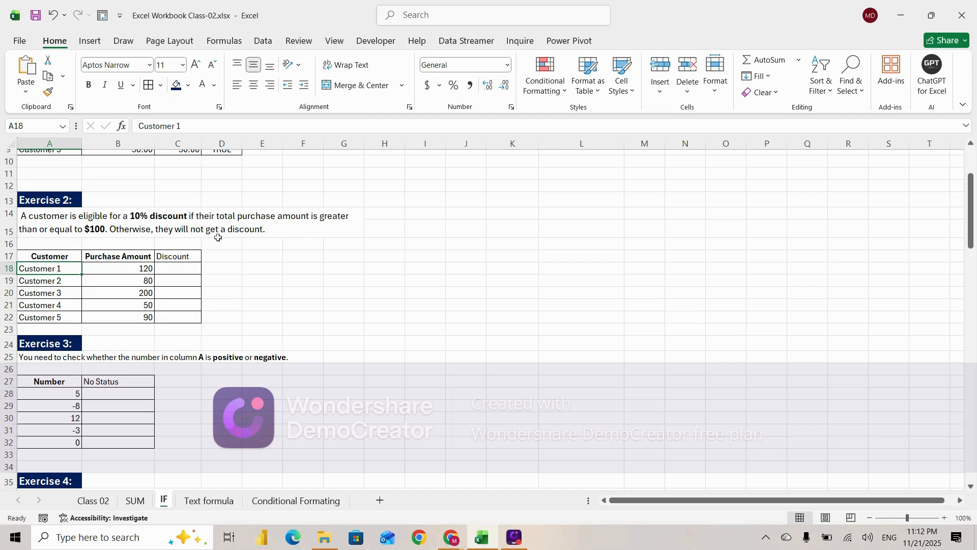
pyautogui.click(180, 269)
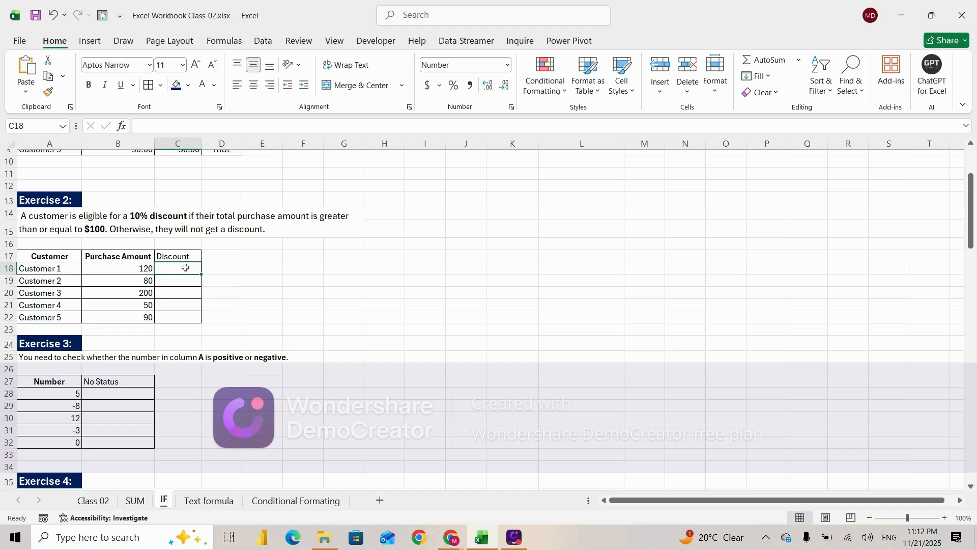
pyautogui.write('=')
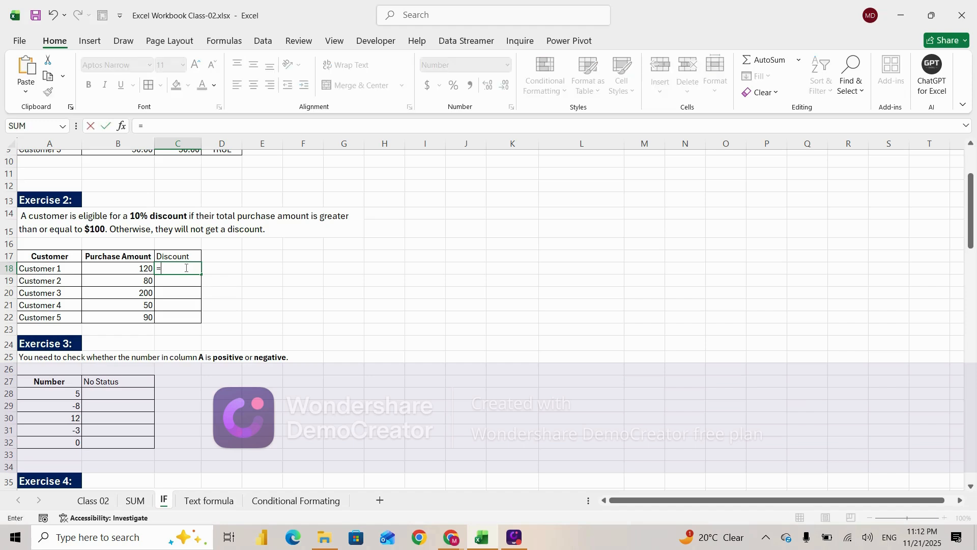
pyautogui.write('if')
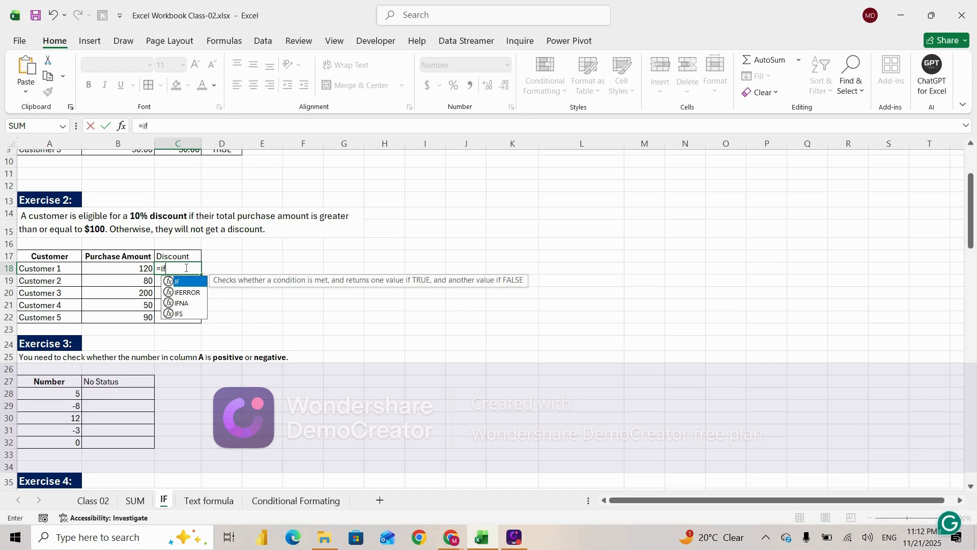
pyautogui.press('Tab')
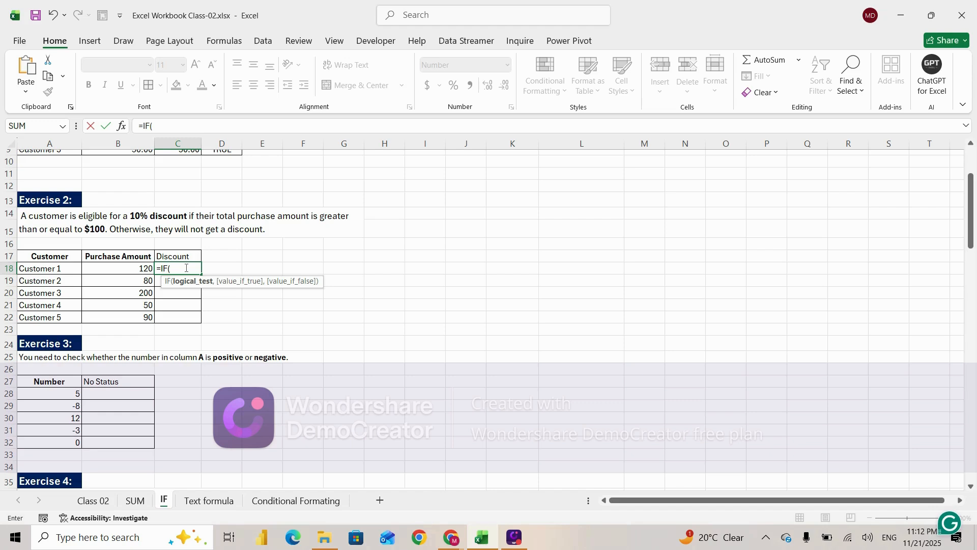
pyautogui.moveTo(217, 286)
pyautogui.mouseDown()
pyautogui.moveTo(218, 311)
pyautogui.moveTo(220, 289)
pyautogui.mouseUp()
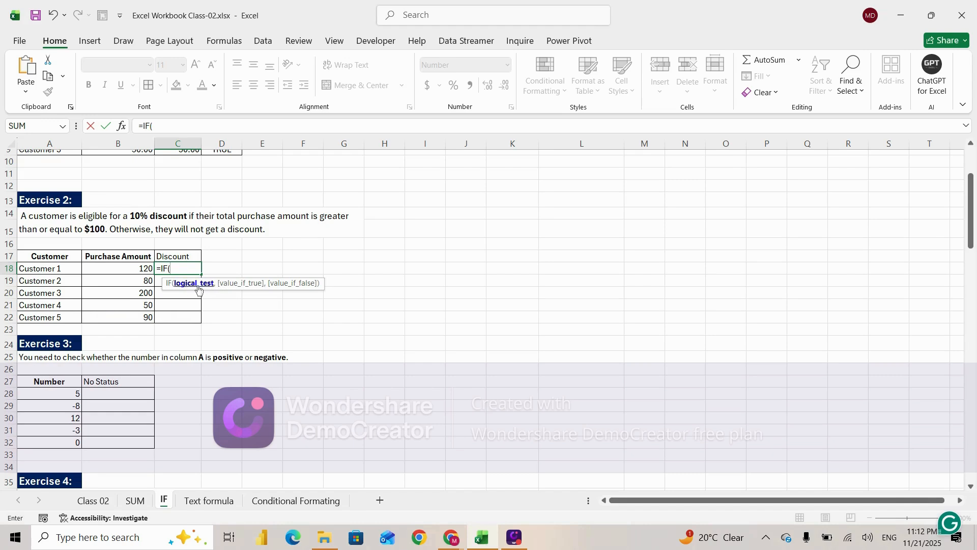
pyautogui.click(121, 268)
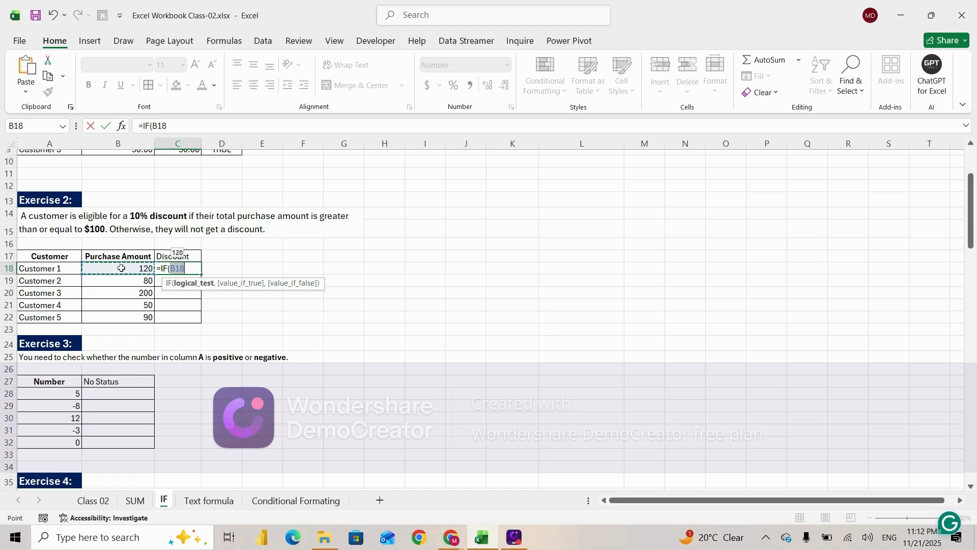
pyautogui.write('>=')
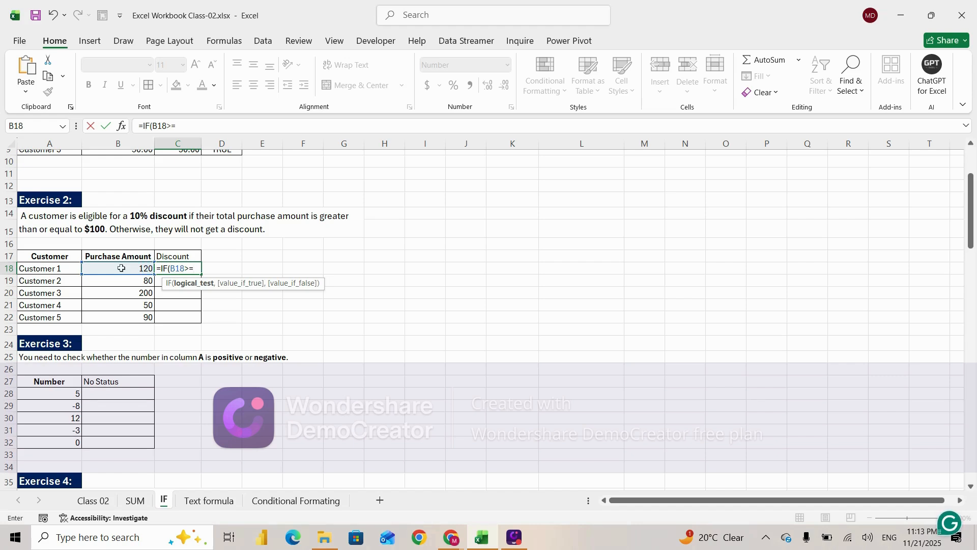
pyautogui.write('100')
pyautogui.write(',')
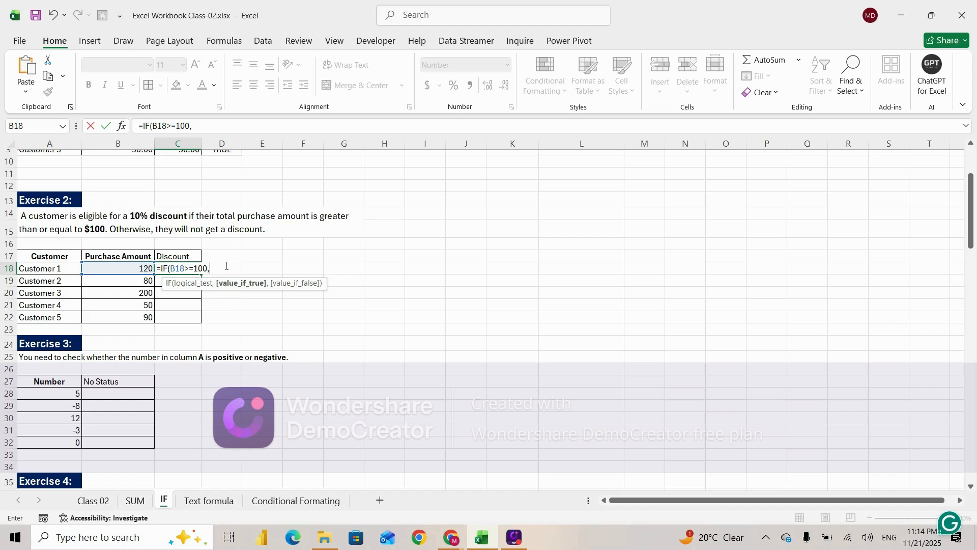
# Step: Complete the C18 formula to return "Discount" when true and "No Discount" when false, keeping C18 selected
pyautogui.write('"Discount')
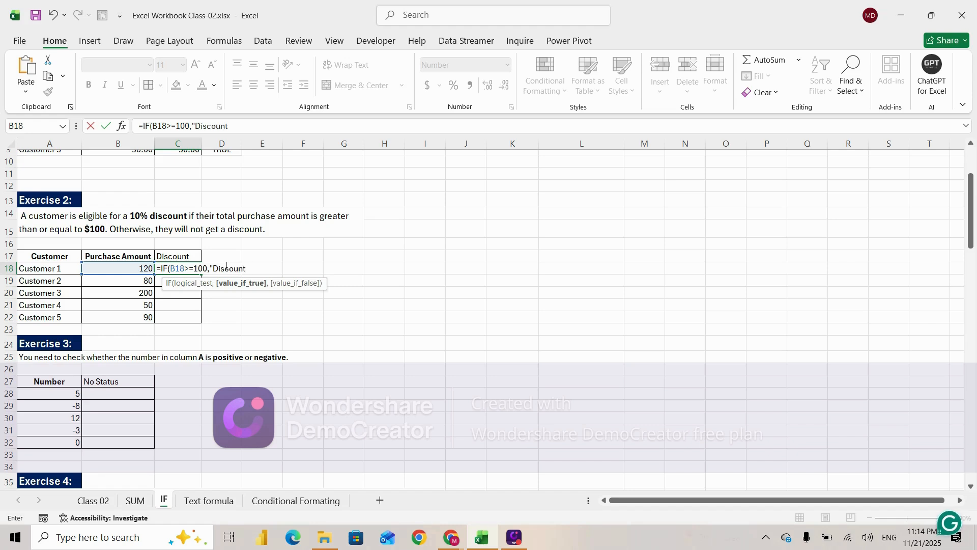
pyautogui.write('",')
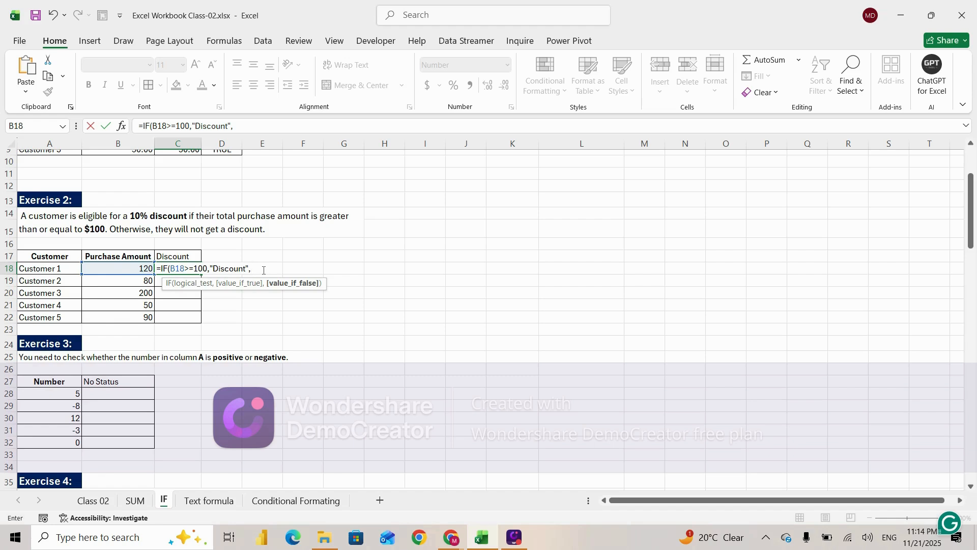
pyautogui.write('"No Discount')
pyautogui.write('")')
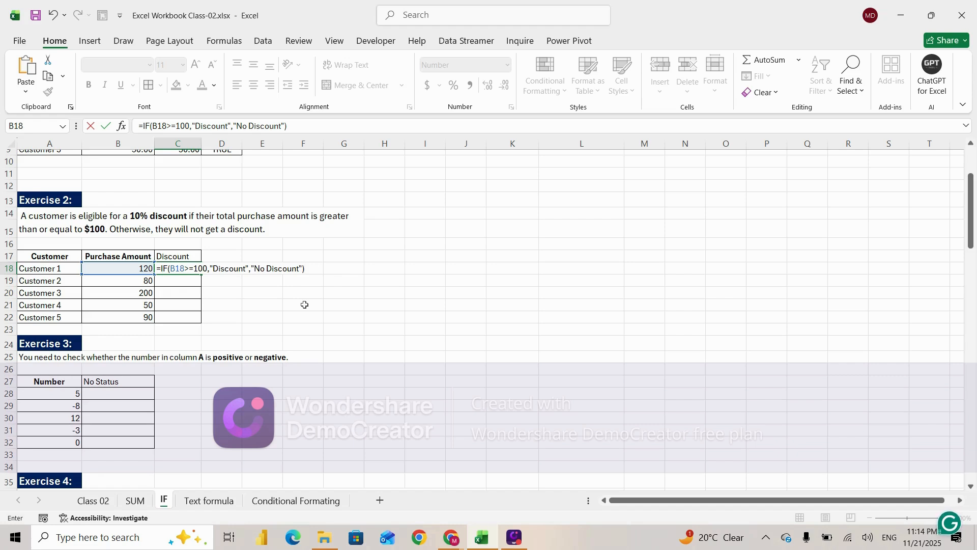
pyautogui.hotkey('ctrl', 'Return')
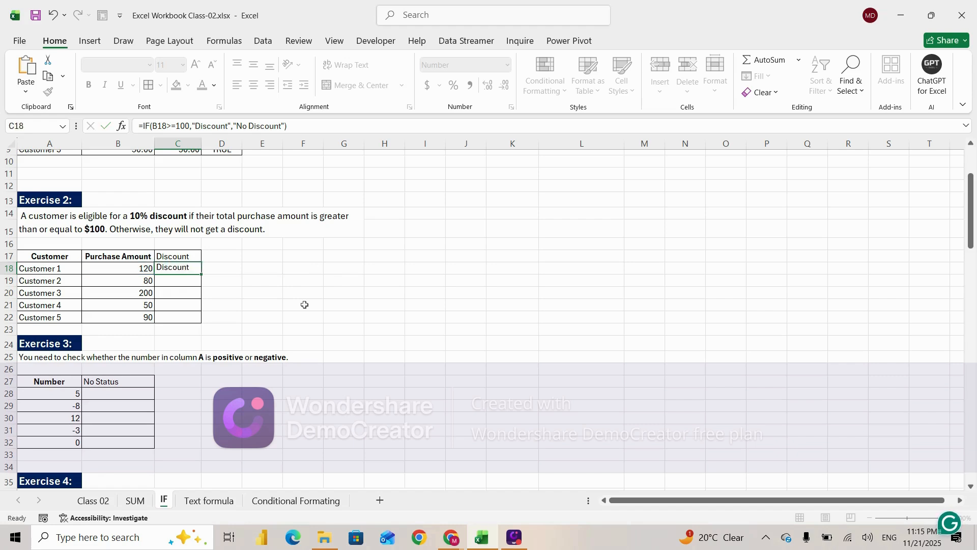
# Step: Fill the IF formula from C18 down through C22 for the remaining customers
pyautogui.click(176, 269)
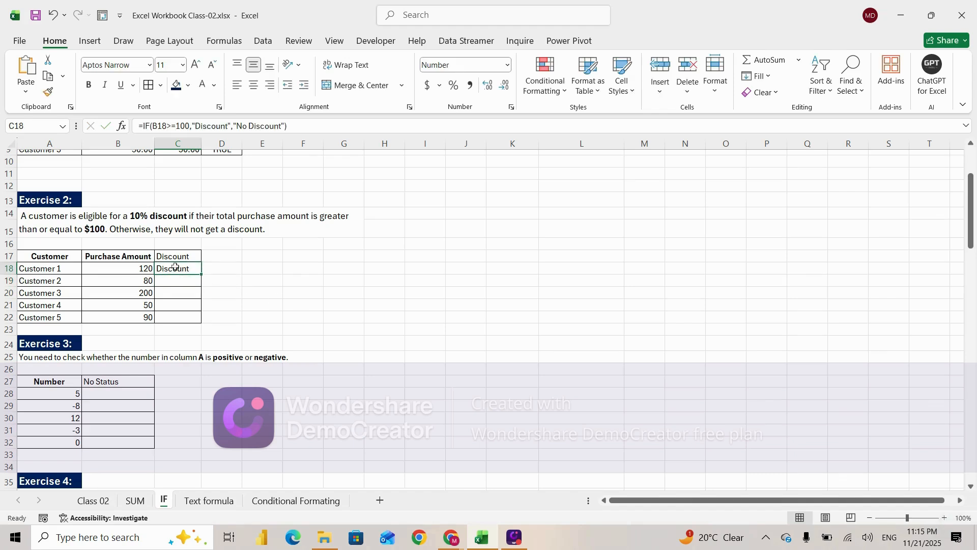
pyautogui.click(127, 269)
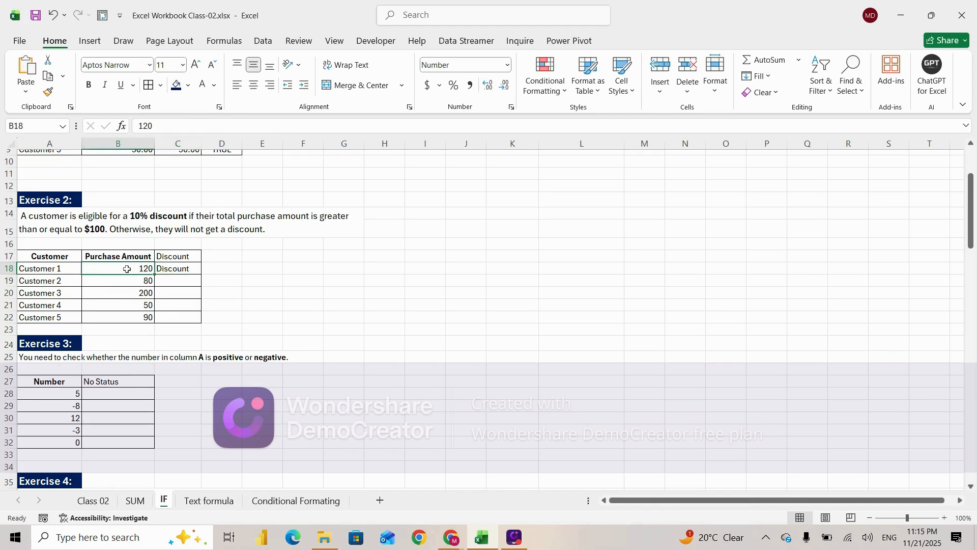
pyautogui.click(189, 268)
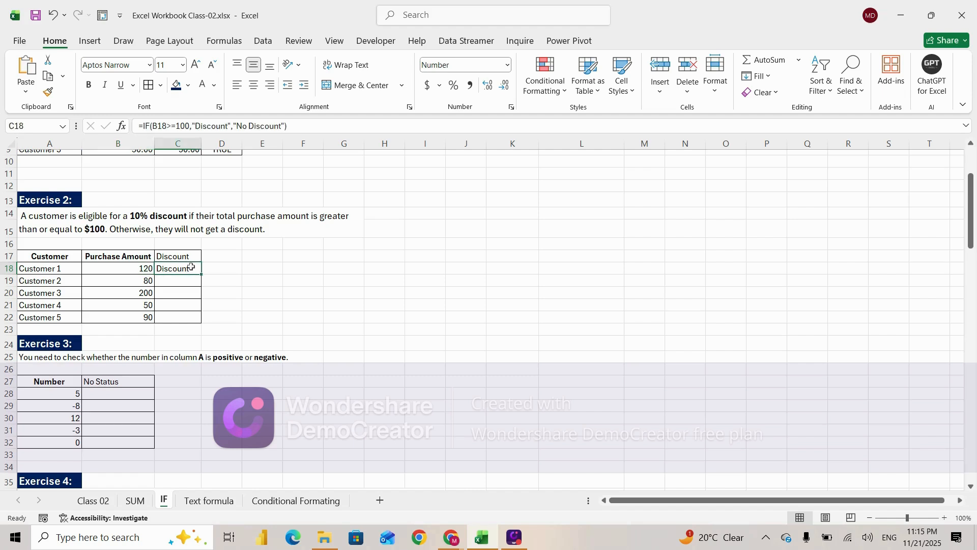
pyautogui.moveTo(202, 275); pyautogui.dragTo(200, 324)
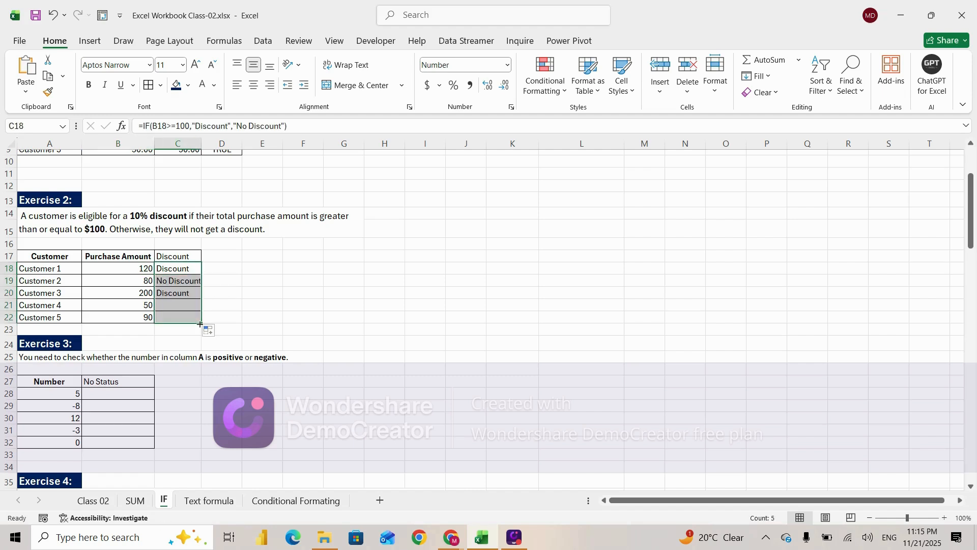
pyautogui.click(175, 306)
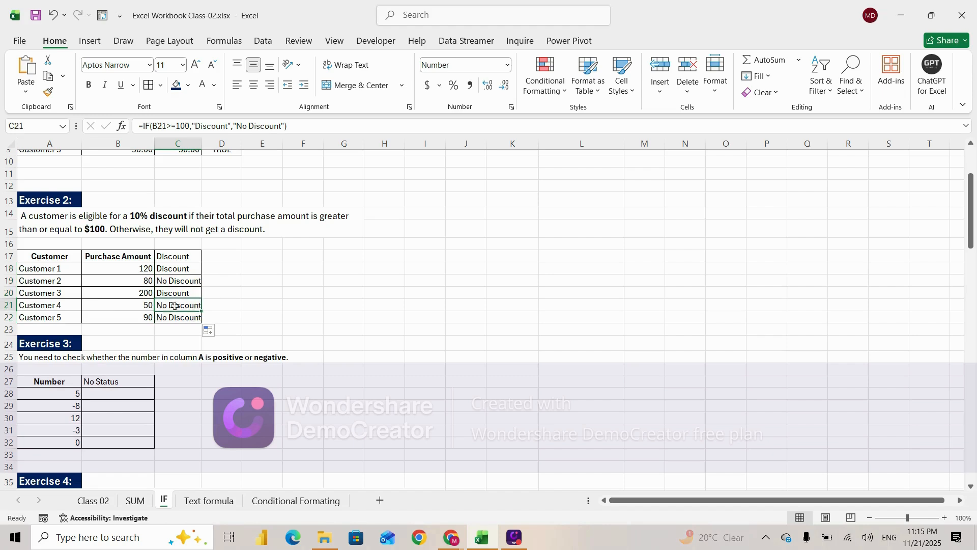
# Step: Widen column C slightly to fit the "No Discount" entries
pyautogui.click(182, 281)
pyautogui.moveTo(202, 145); pyautogui.dragTo(205, 145)
pyautogui.click(182, 316)
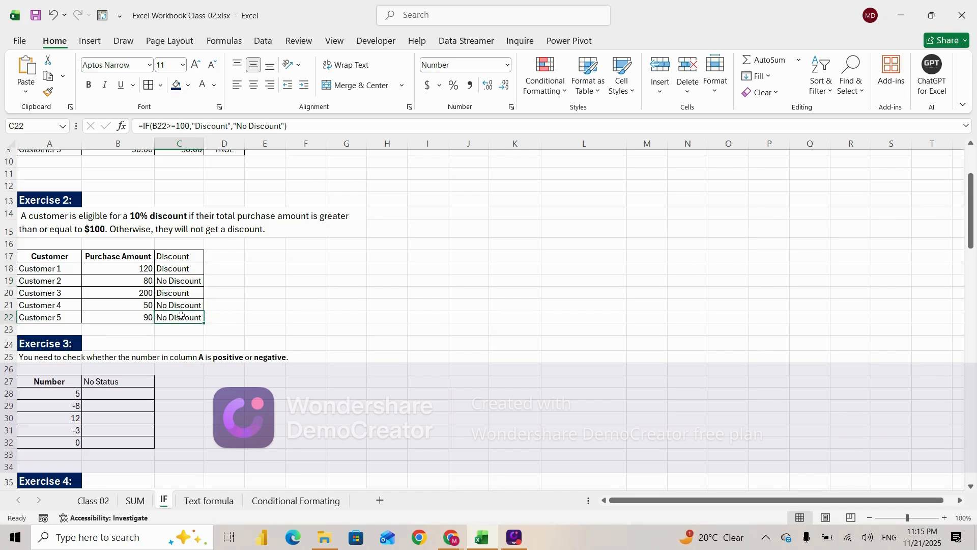
# Step: Examine the Discount column's header and the IF formula in C18 of Exercise 2
pyautogui.click(182, 268)
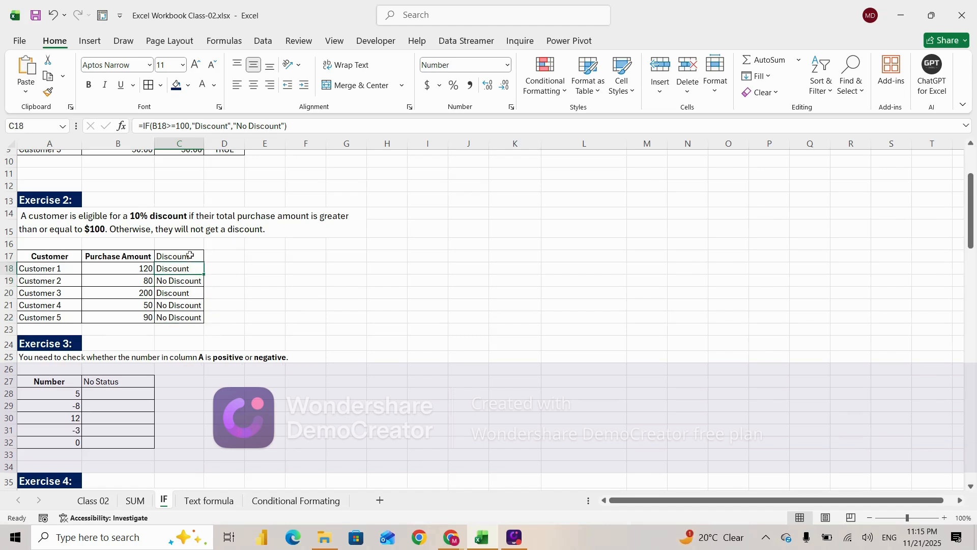
pyautogui.click(190, 255)
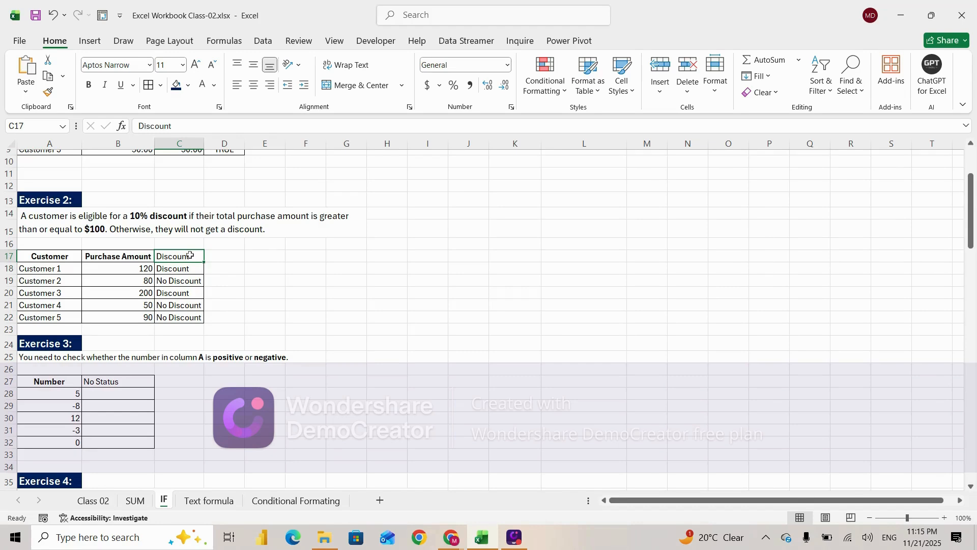
pyautogui.click(259, 254)
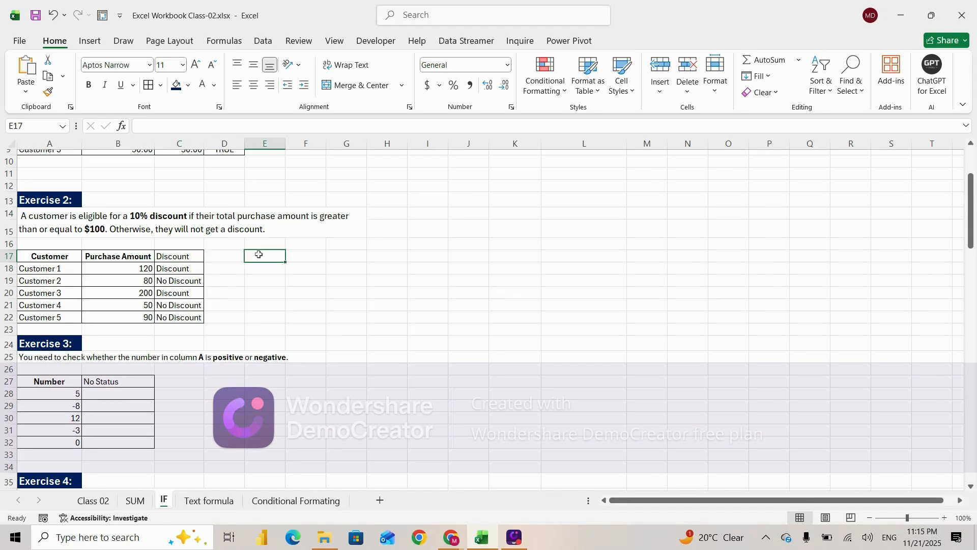
pyautogui.click(182, 266)
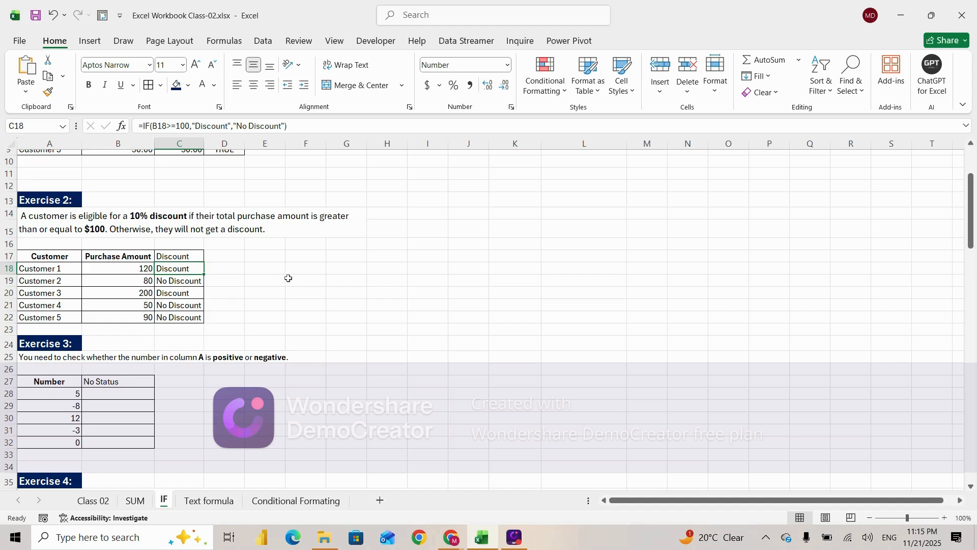
pyautogui.click(224, 269)
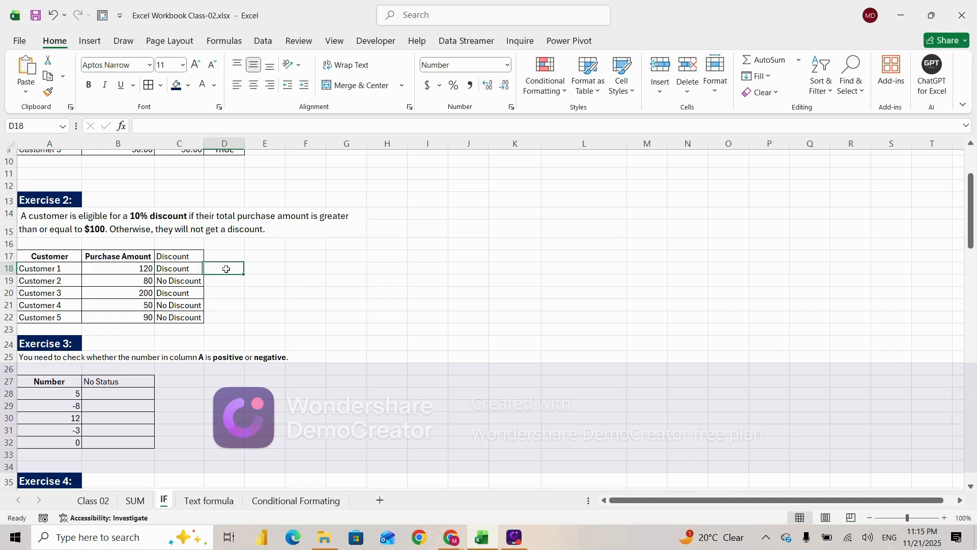
pyautogui.doubleClick(187, 269)
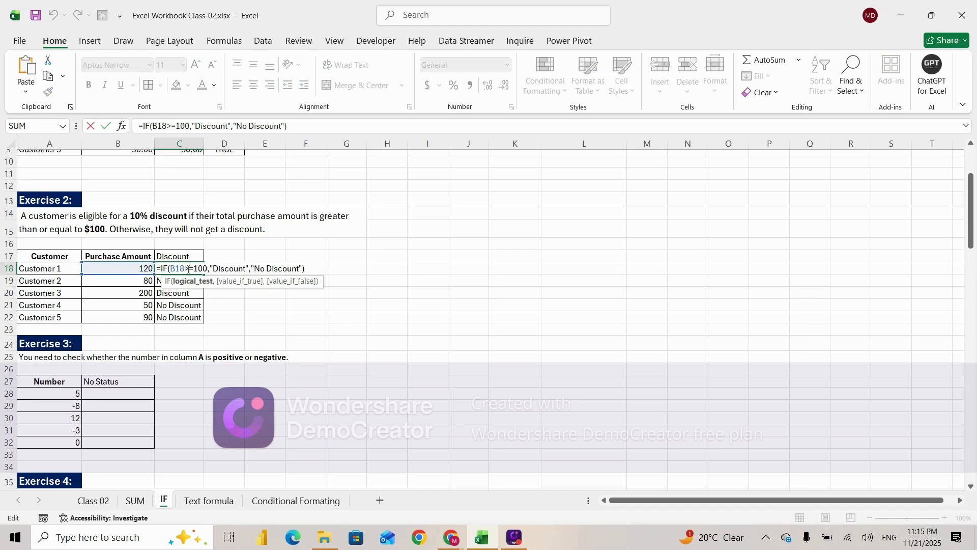
pyautogui.press('Escape')
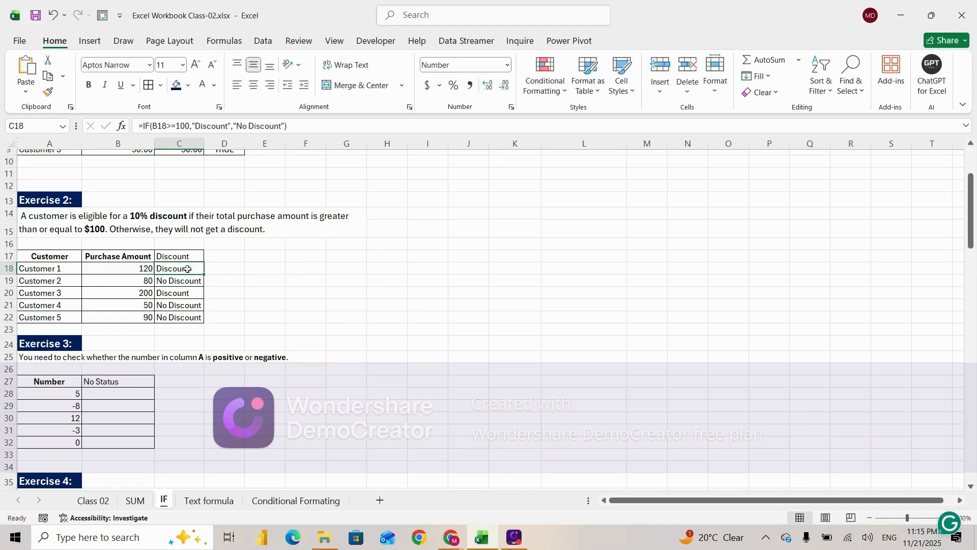
pyautogui.click(231, 265)
# Step: Copy the Discount column C17:C22 into the adjacent column starting at D17
pyautogui.moveTo(191, 257); pyautogui.dragTo(184, 317)
pyautogui.hotkey('ctrl', 'c')
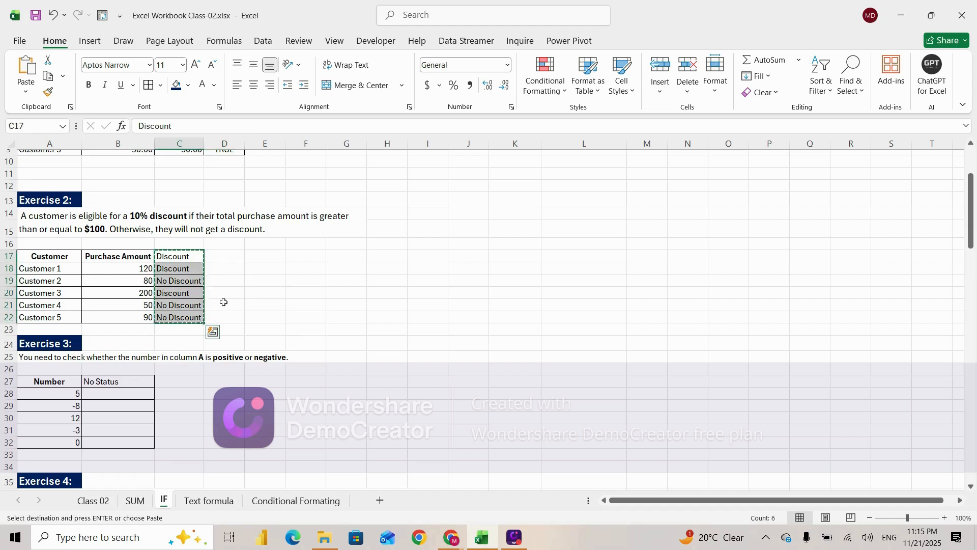
pyautogui.click(228, 254)
pyautogui.hotkey('ctrl', 'v')
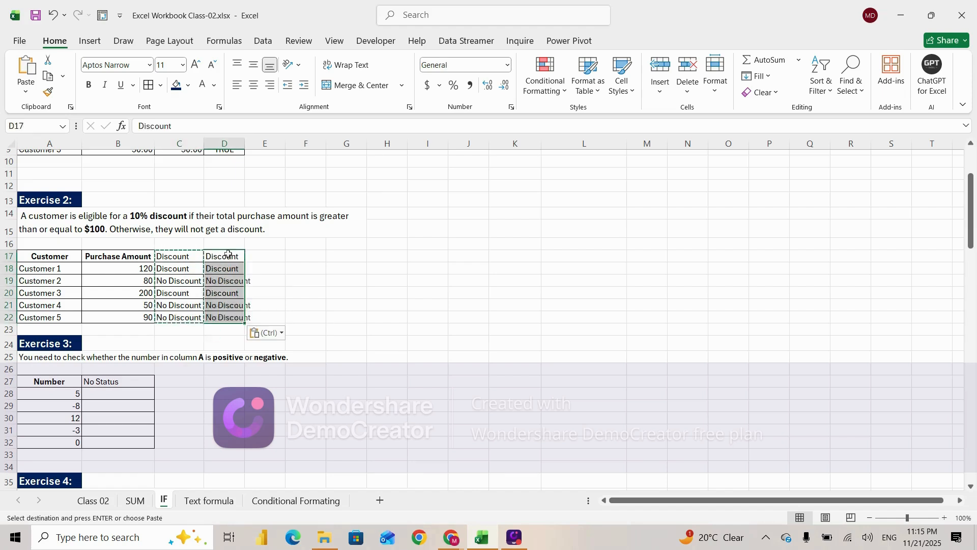
# Step: Change the copied header in D17 to "10% Discount" and autofit column D's width
pyautogui.doubleClick(234, 257)
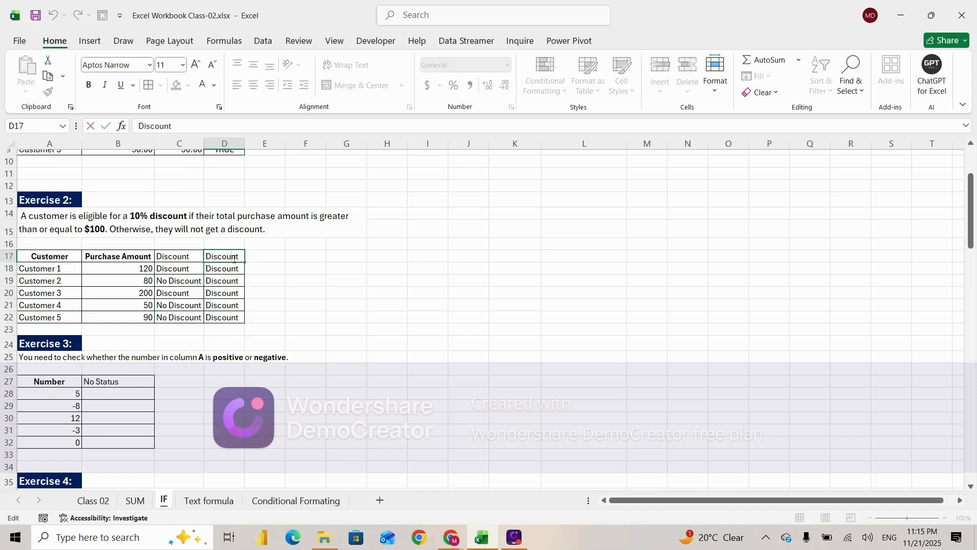
pyautogui.press('BackSpace')
pyautogui.press('BackSpace')
pyautogui.press('BackSpace')
pyautogui.press('BackSpace')
pyautogui.press('BackSpace')
pyautogui.press('BackSpace')
pyautogui.press('BackSpace')
pyautogui.press('BackSpace')
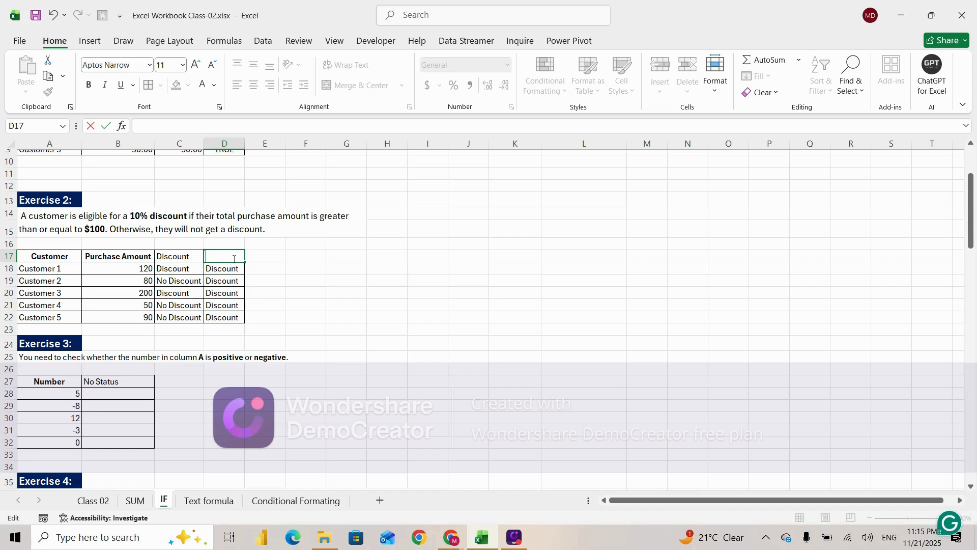
pyautogui.write('10%')
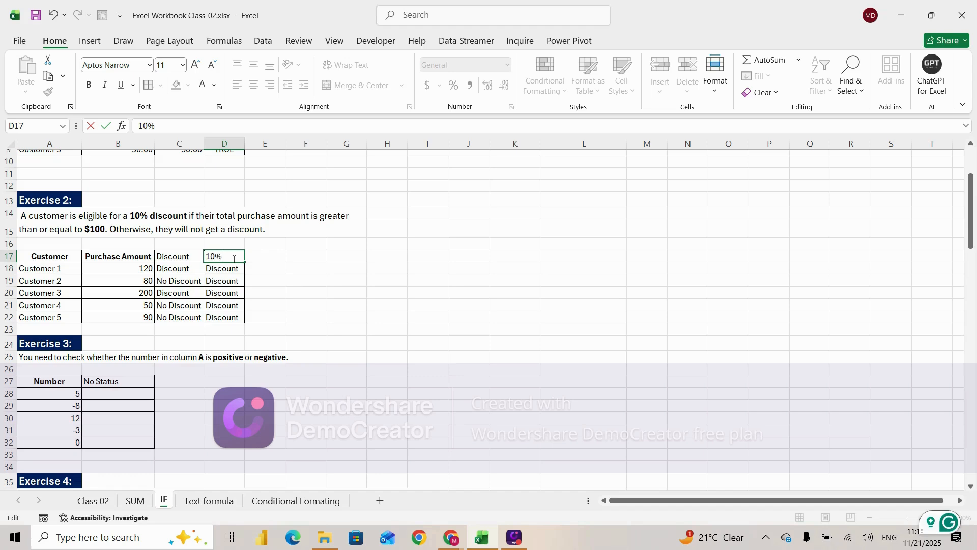
pyautogui.write(' Discount')
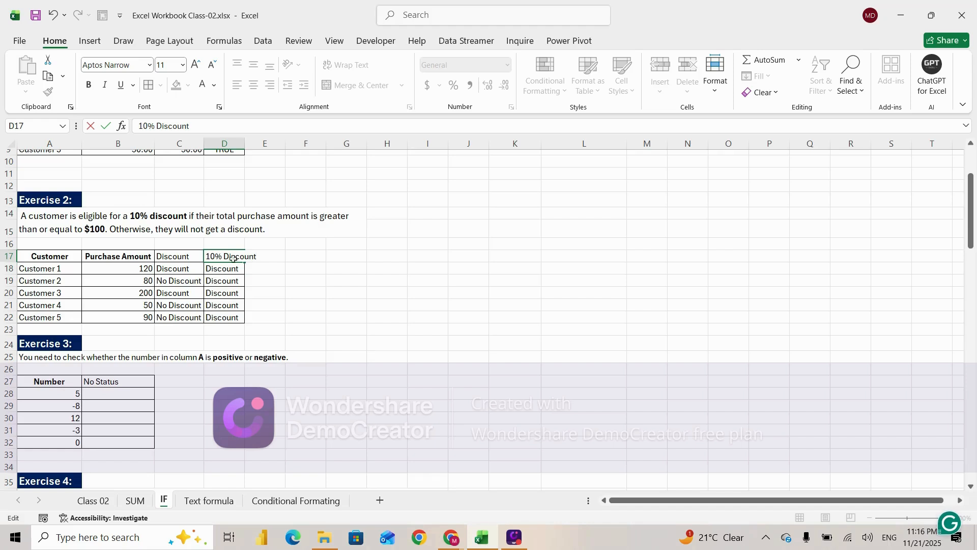
pyautogui.click(243, 144)
pyautogui.doubleClick(243, 144)
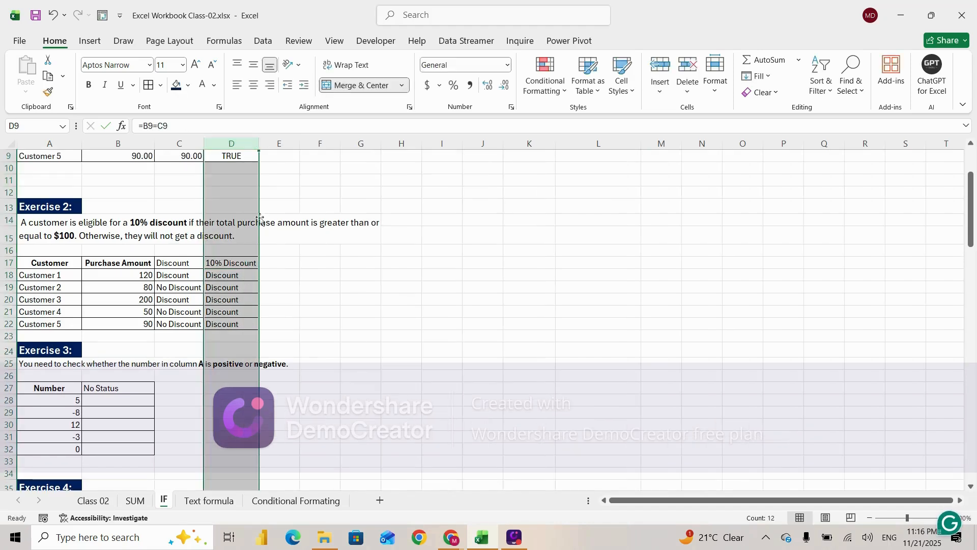
# Step: Clear the copied entries from D18:D22 under the 10% Discount header
pyautogui.click(241, 276)
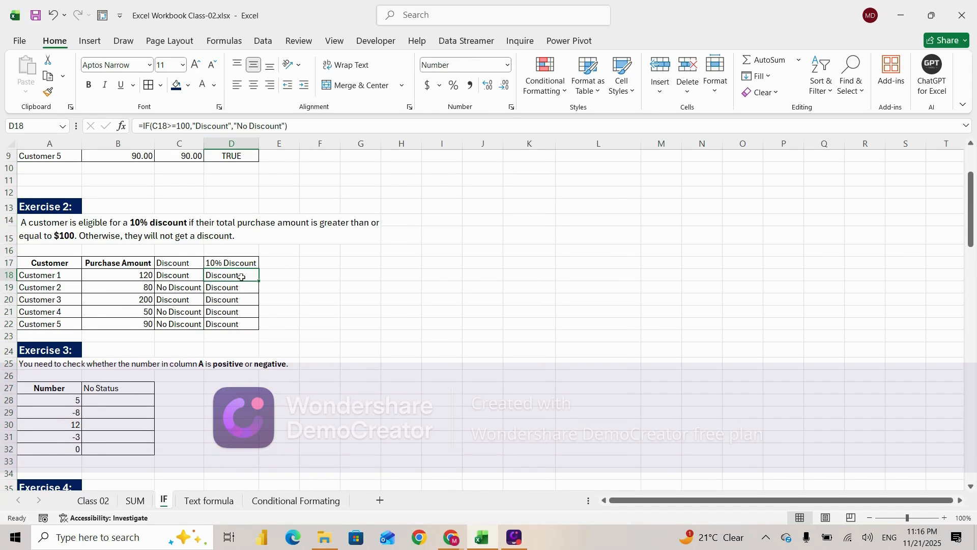
pyautogui.hotkey('shift', 'Down')
pyautogui.hotkey('shift', 'Down')
pyautogui.hotkey('shift', 'Down')
pyautogui.hotkey('shift', 'Down')
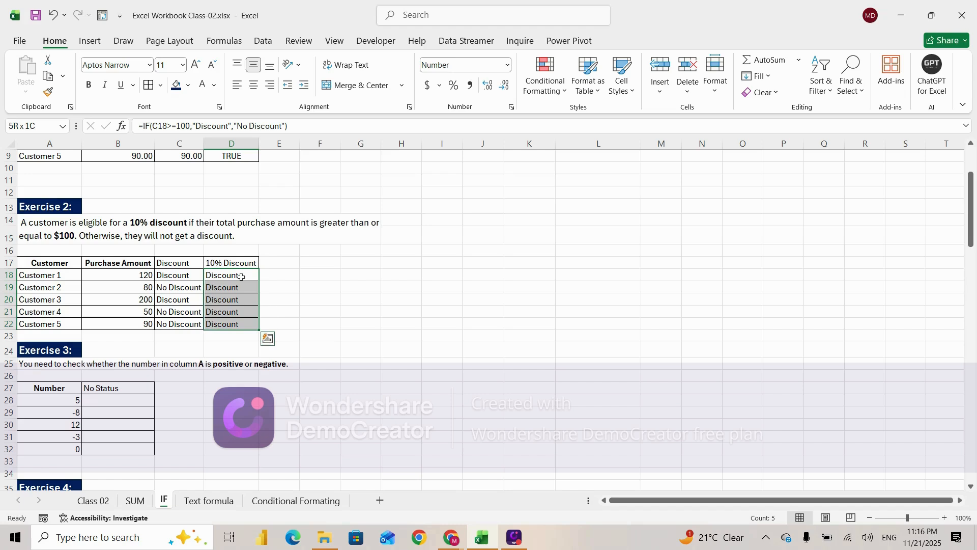
pyautogui.press('Delete')
# Step: Enter =IF(B18>=100,B18*.1,"No Discount") in D18 to calculate Customer 1's 10% discount
pyautogui.click(242, 277)
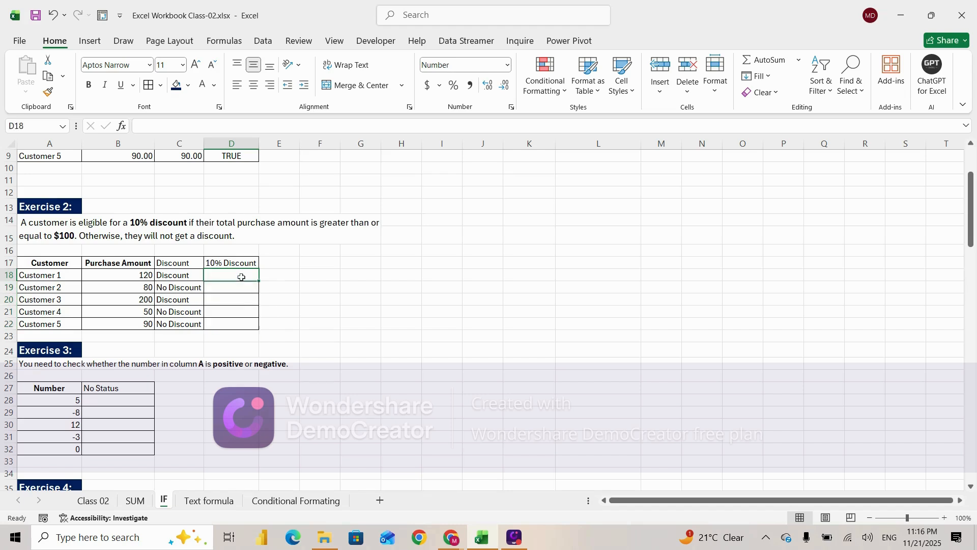
pyautogui.write('=')
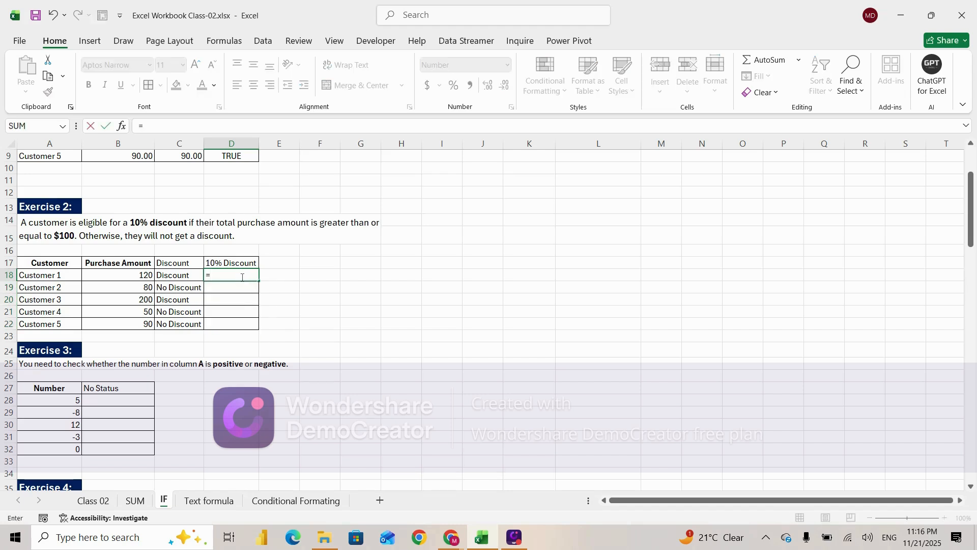
pyautogui.write('if')
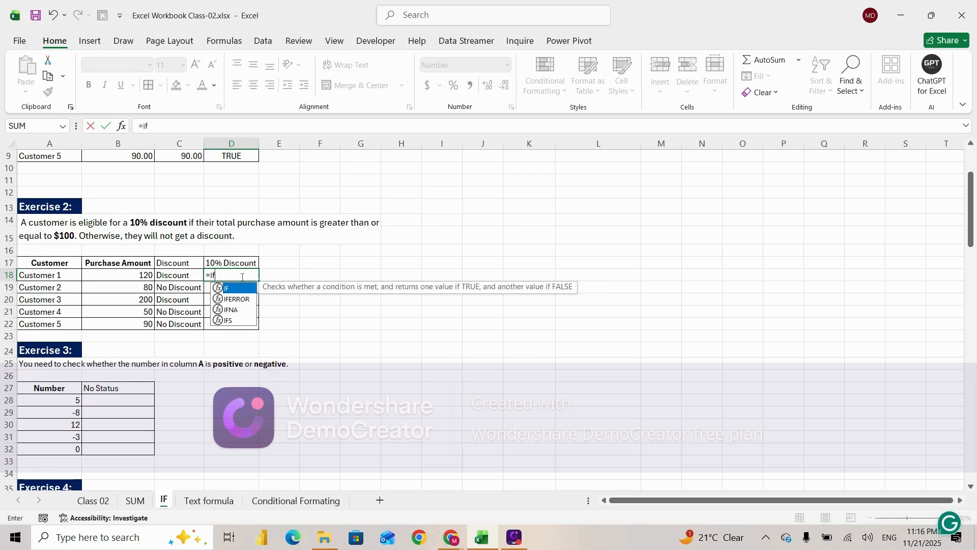
pyautogui.press('Tab')
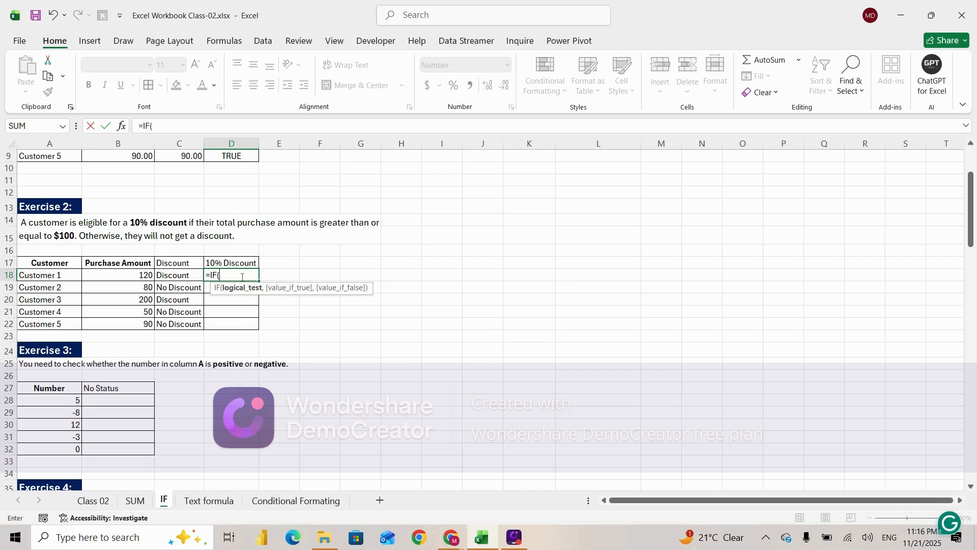
pyautogui.click(137, 275)
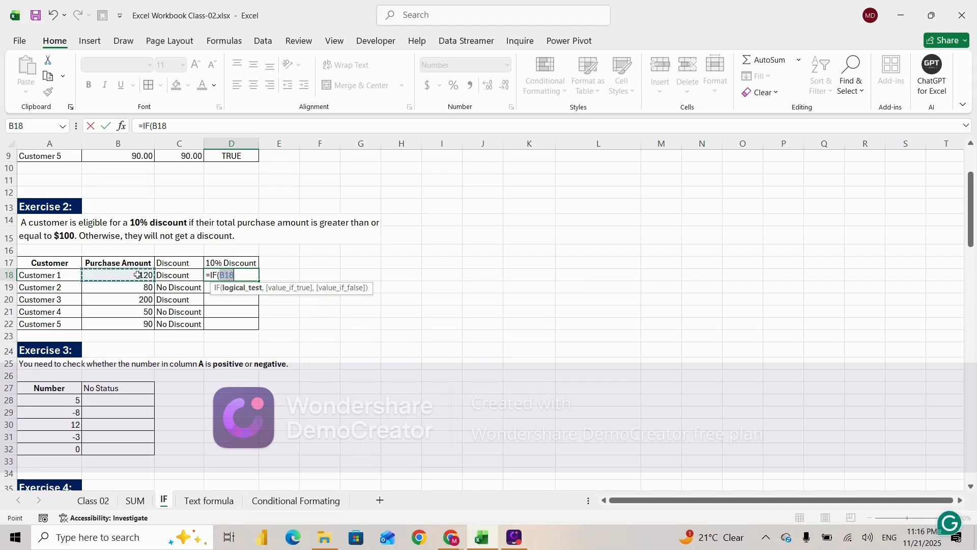
pyautogui.write('<')
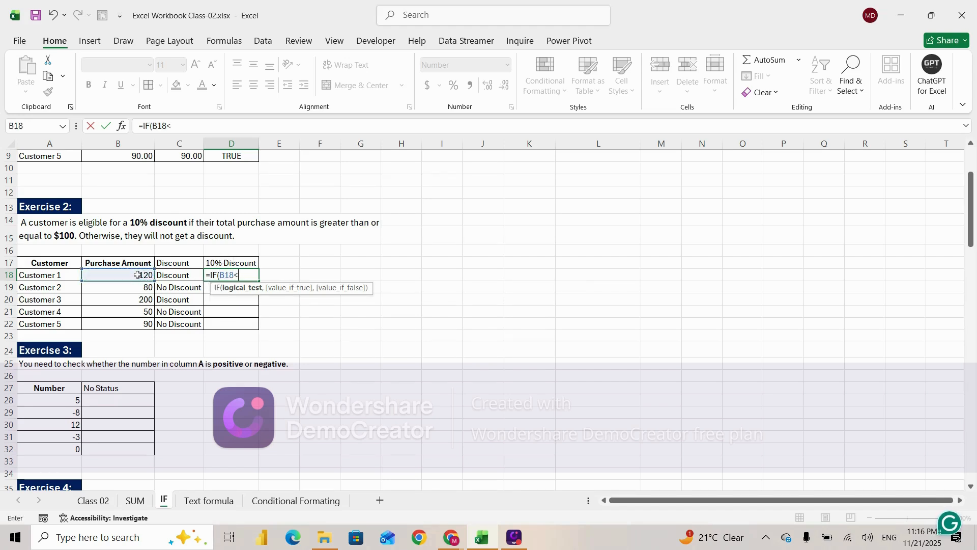
pyautogui.press('BackSpace')
pyautogui.write('>=100,')
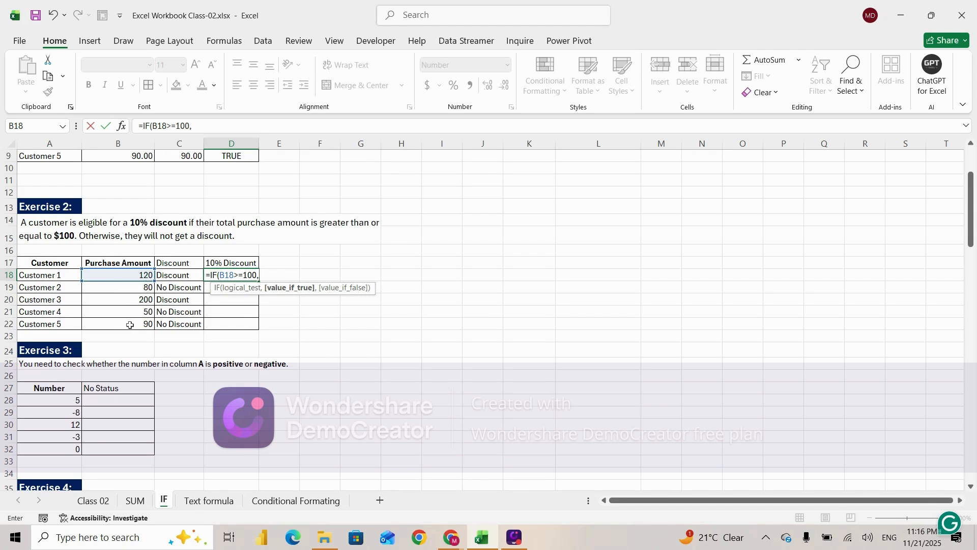
pyautogui.click(137, 275)
pyautogui.write('*')
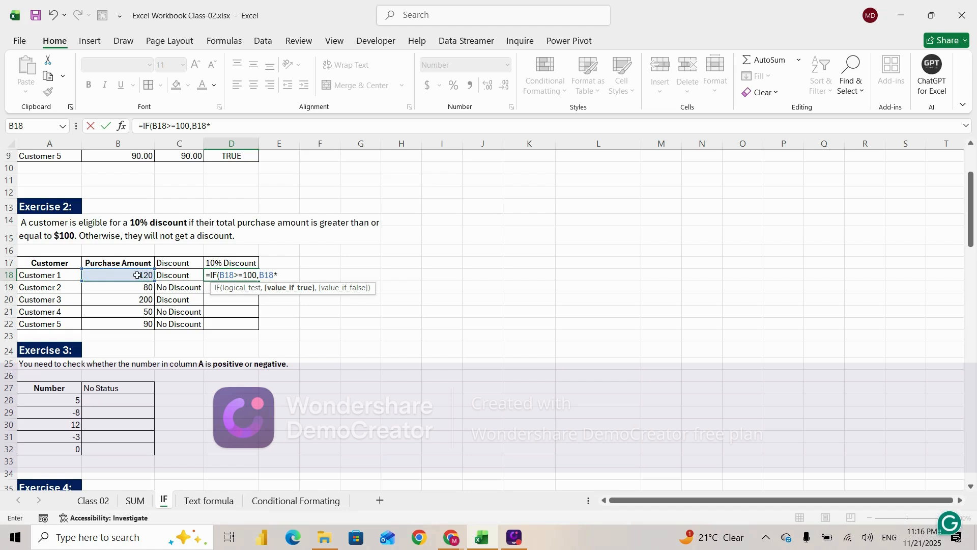
pyautogui.write('.1')
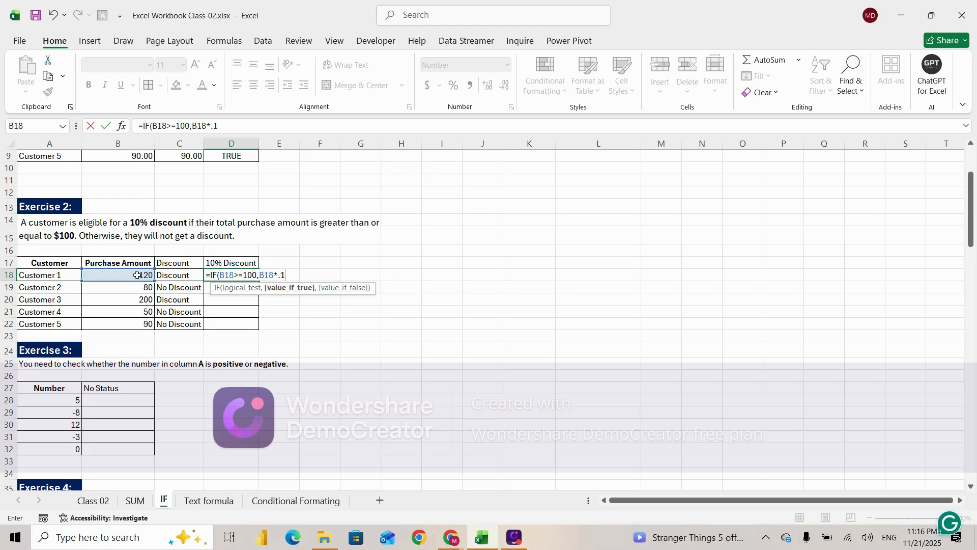
pyautogui.write(',')
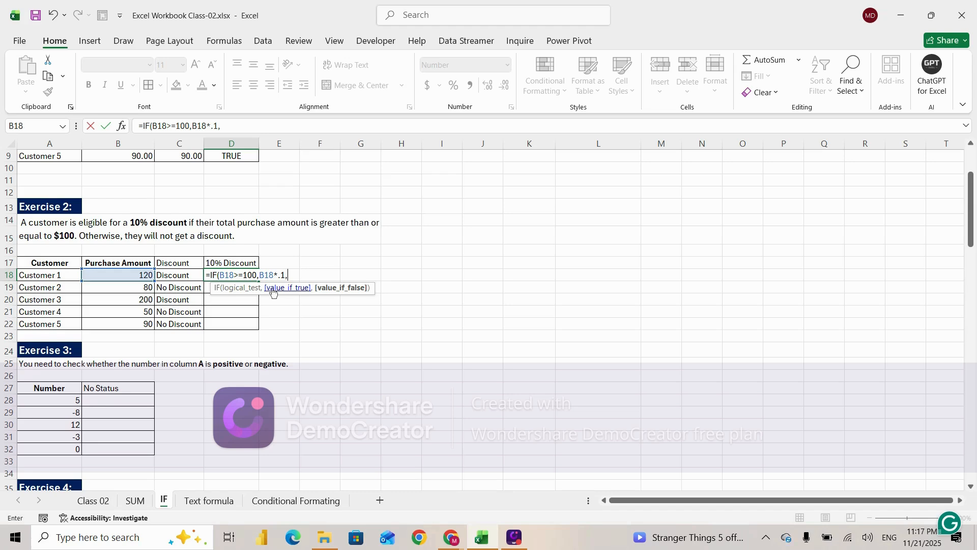
pyautogui.write('"No Discount')
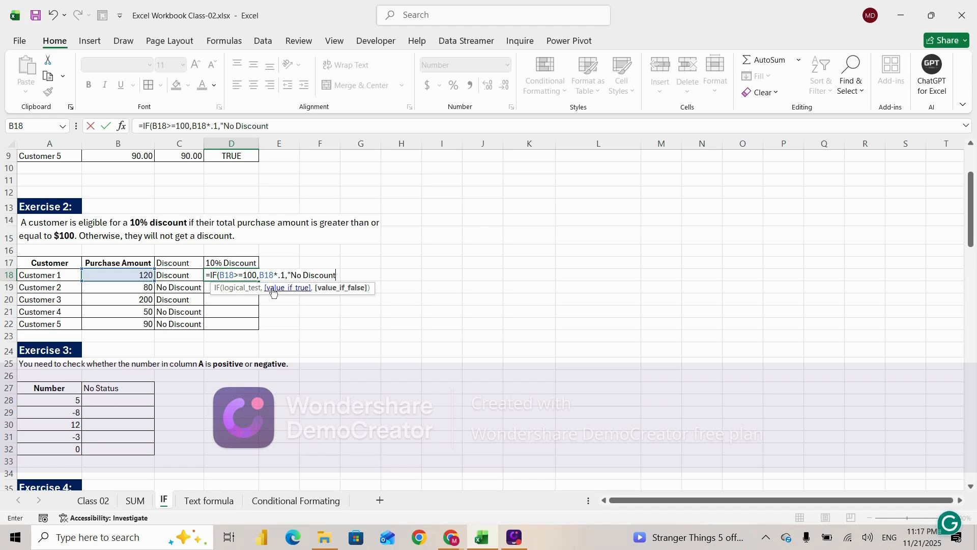
pyautogui.write('")')
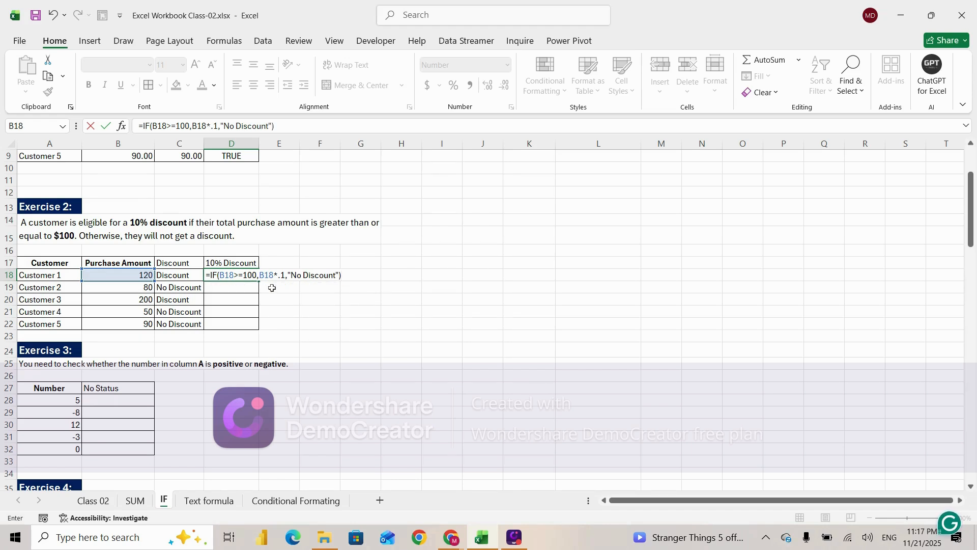
pyautogui.press('Return')
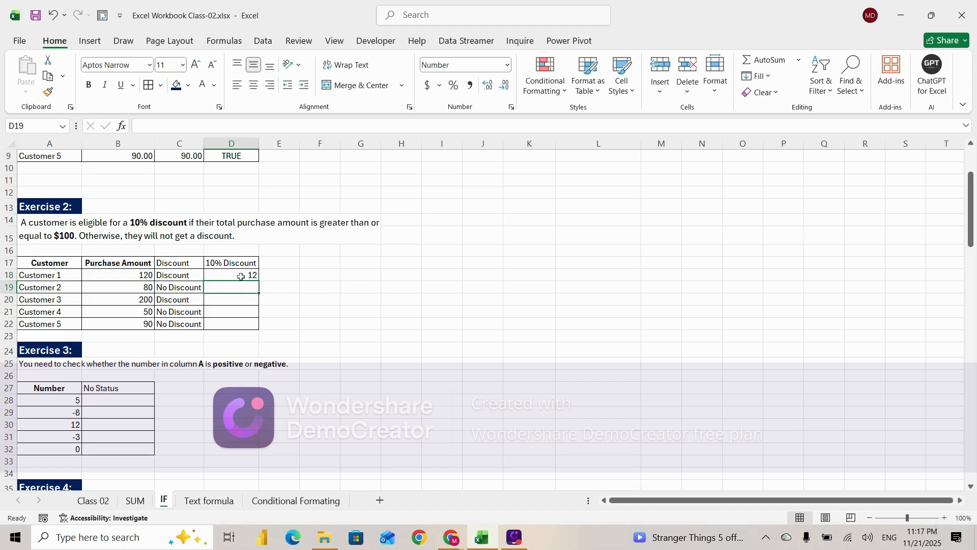
# Step: Fill the D18 formula down through D22 and check the results against the purchase amounts in column B
pyautogui.click(241, 276)
pyautogui.moveTo(259, 281); pyautogui.dragTo(255, 328)
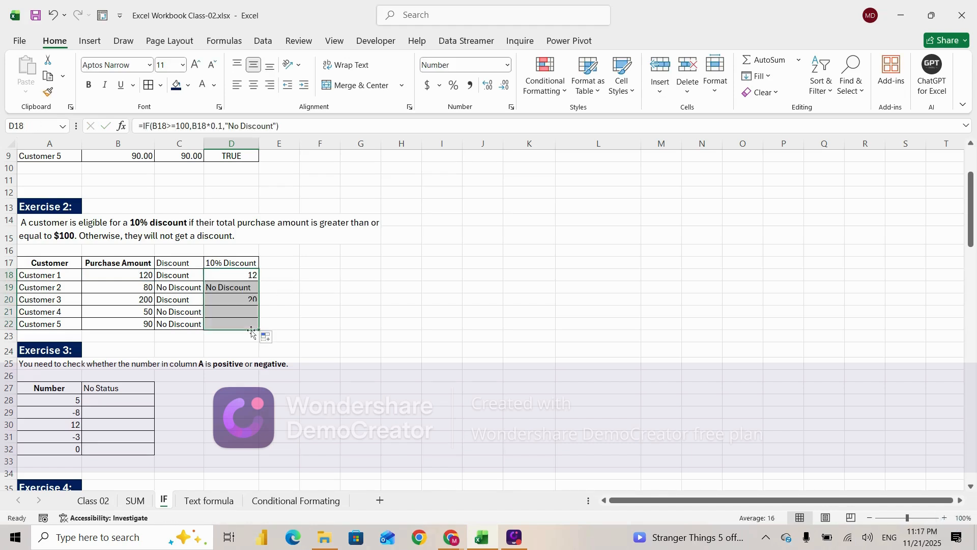
pyautogui.click(252, 278)
pyautogui.click(249, 296)
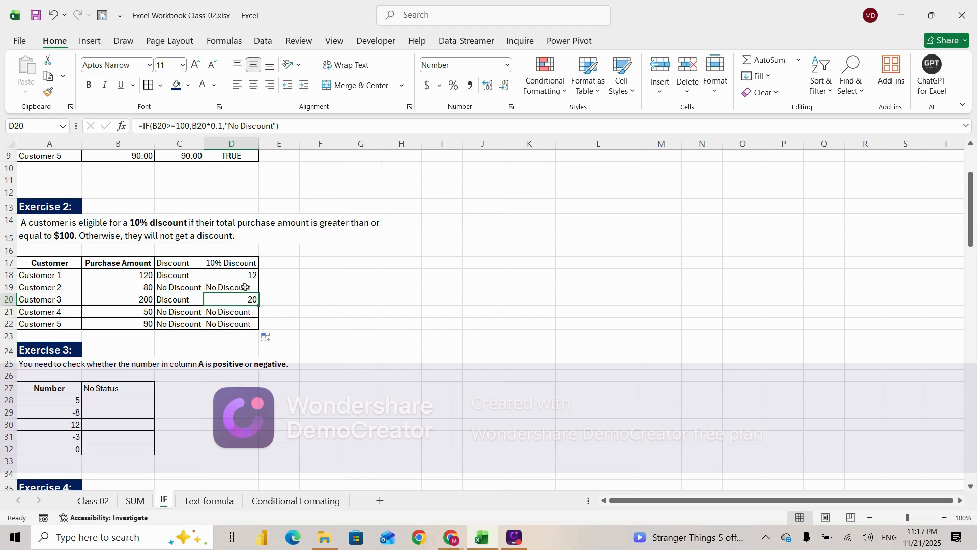
pyautogui.click(137, 288)
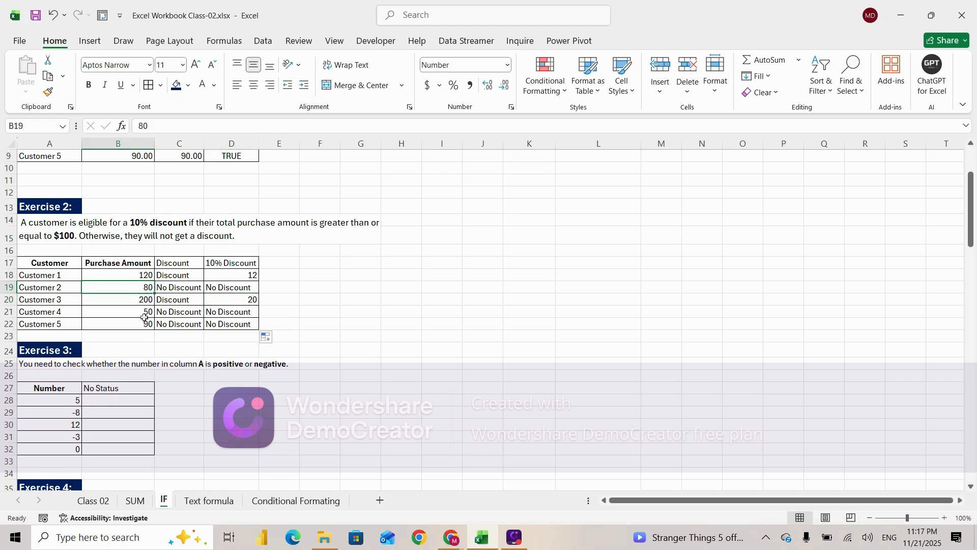
pyautogui.click(144, 312)
pyautogui.click(147, 325)
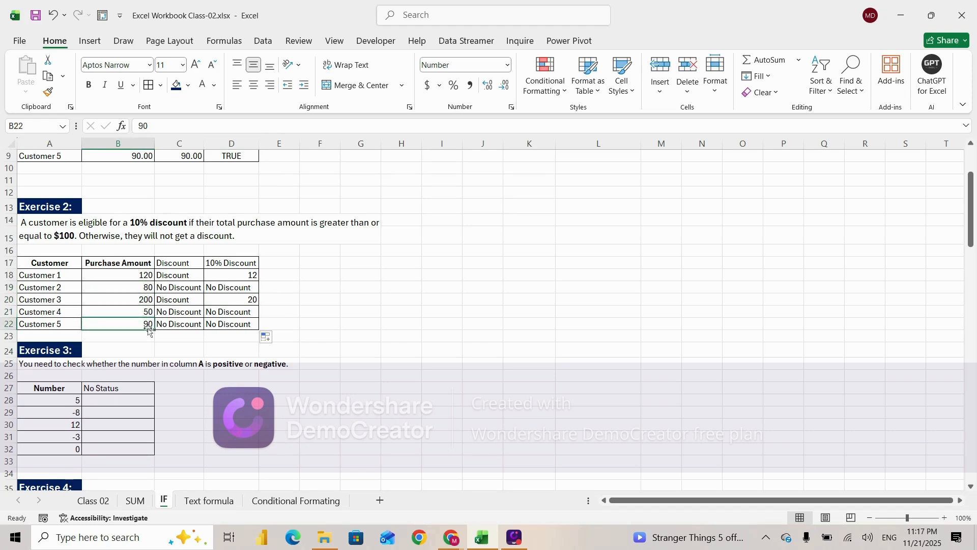
pyautogui.click(313, 314)
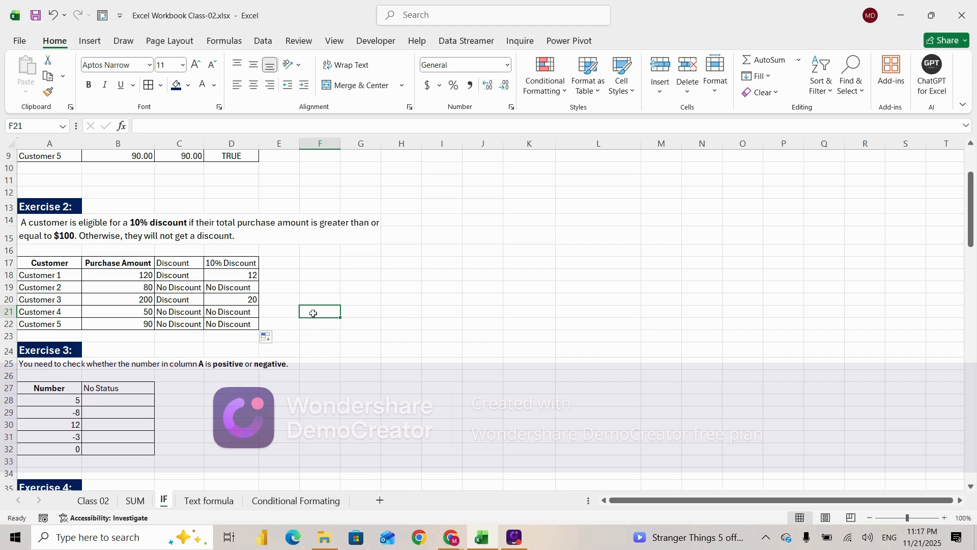
# Step: Try a 0.2 multiplier in the IF formulas of D18:D22 and undo the changes
pyautogui.doubleClick(243, 275)
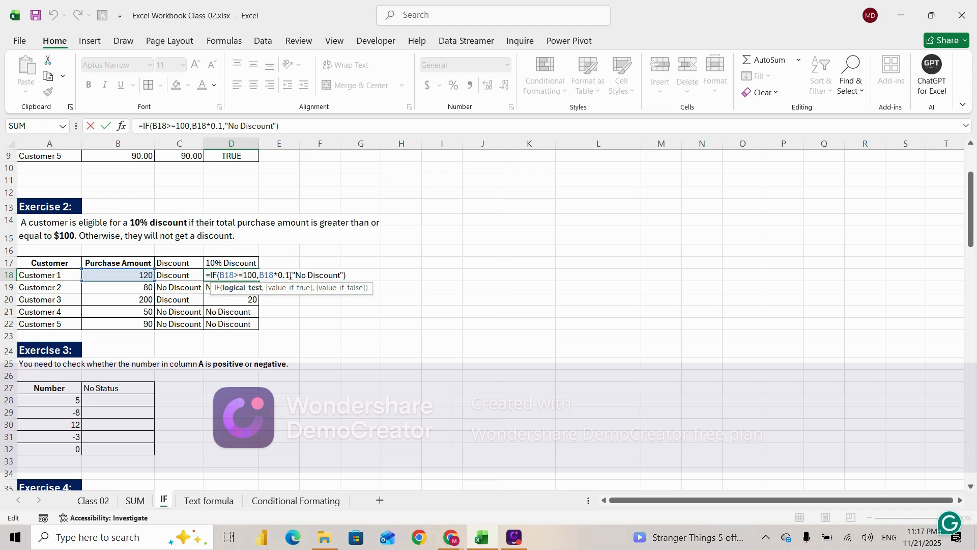
pyautogui.click(289, 276)
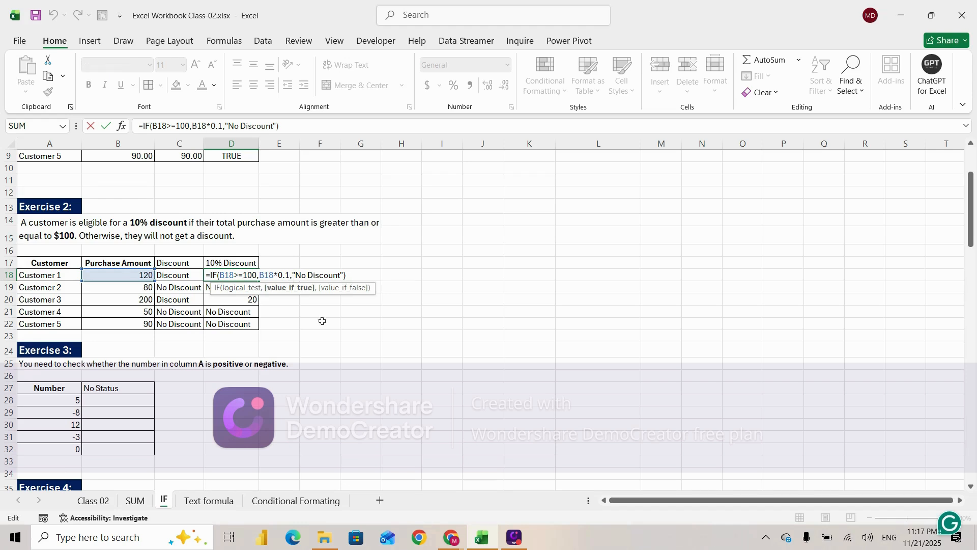
pyautogui.press('BackSpace')
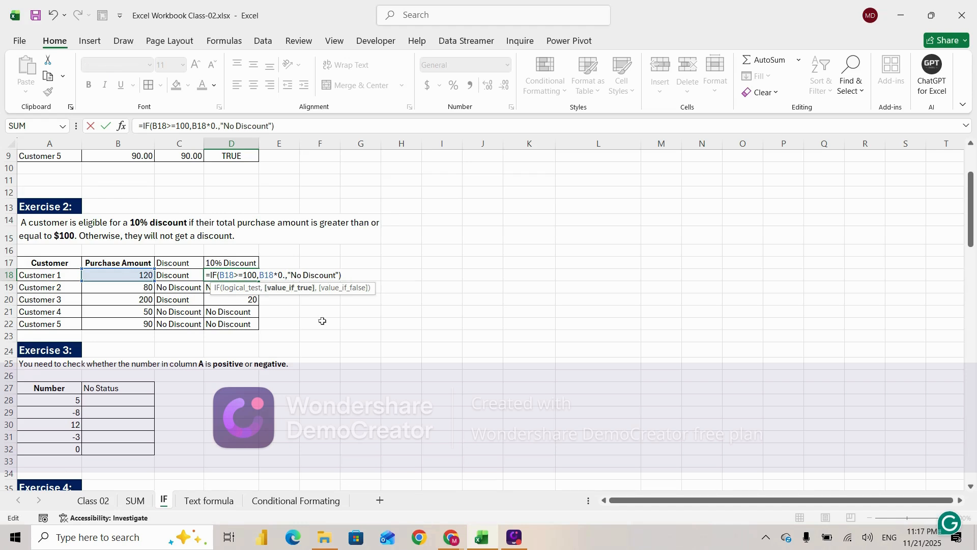
pyautogui.write('2')
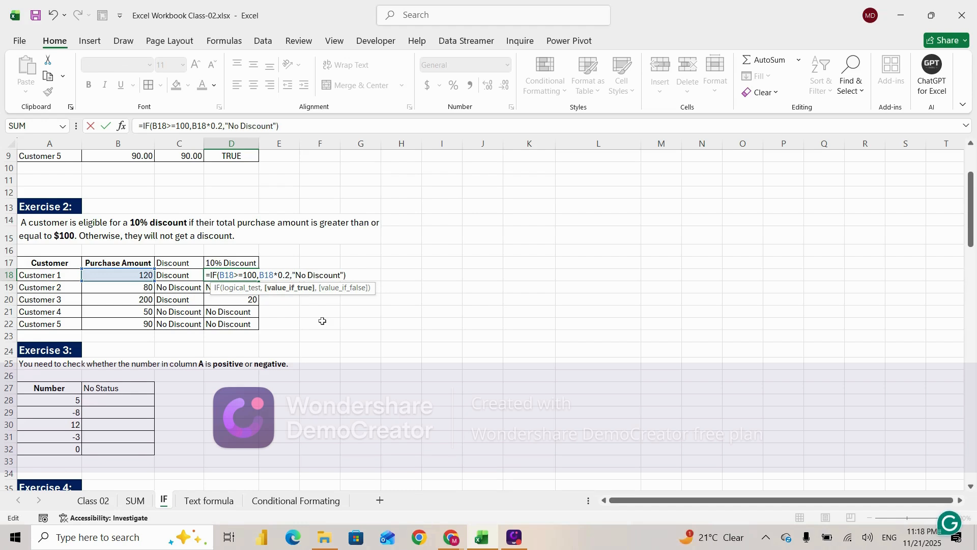
pyautogui.press('Return')
pyautogui.click(249, 275)
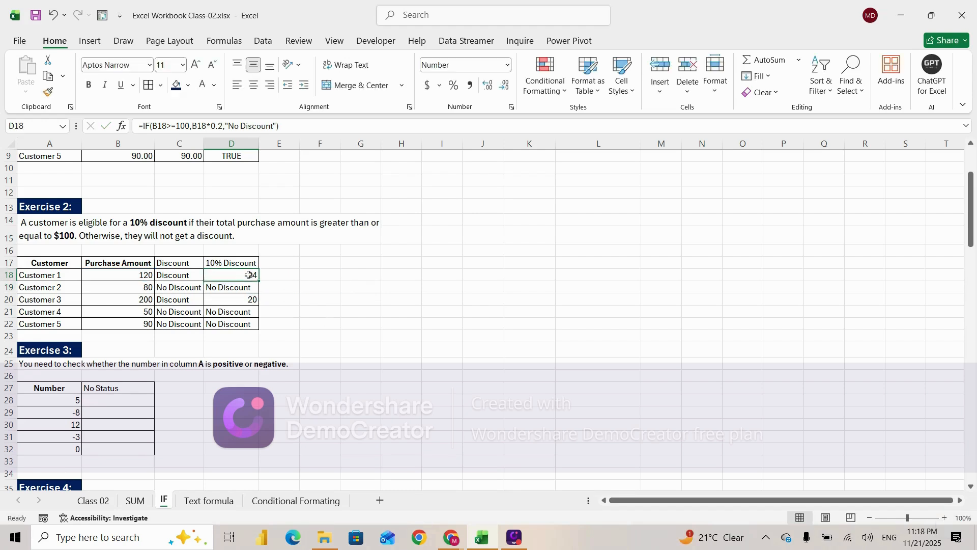
pyautogui.moveTo(257, 280); pyautogui.dragTo(257, 328)
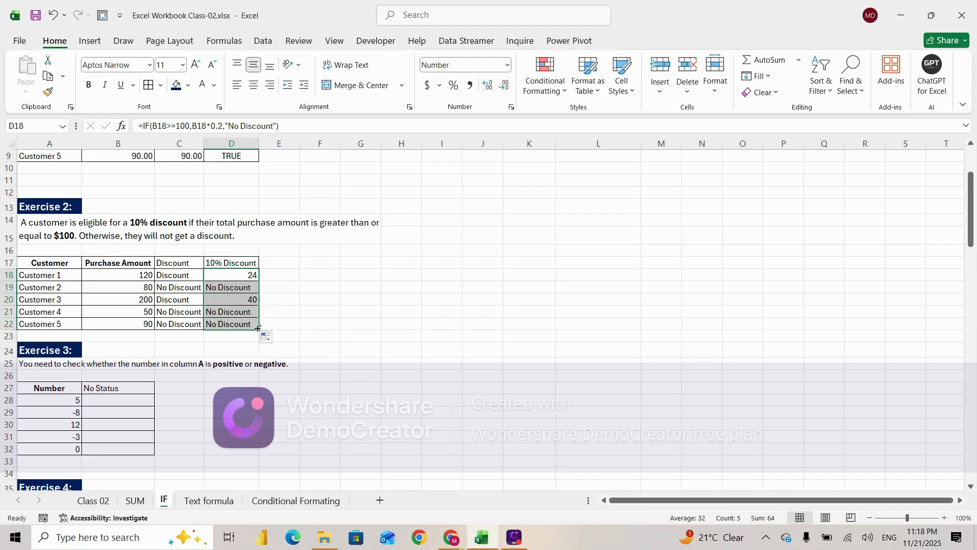
pyautogui.hotkey('ctrl', 'z')
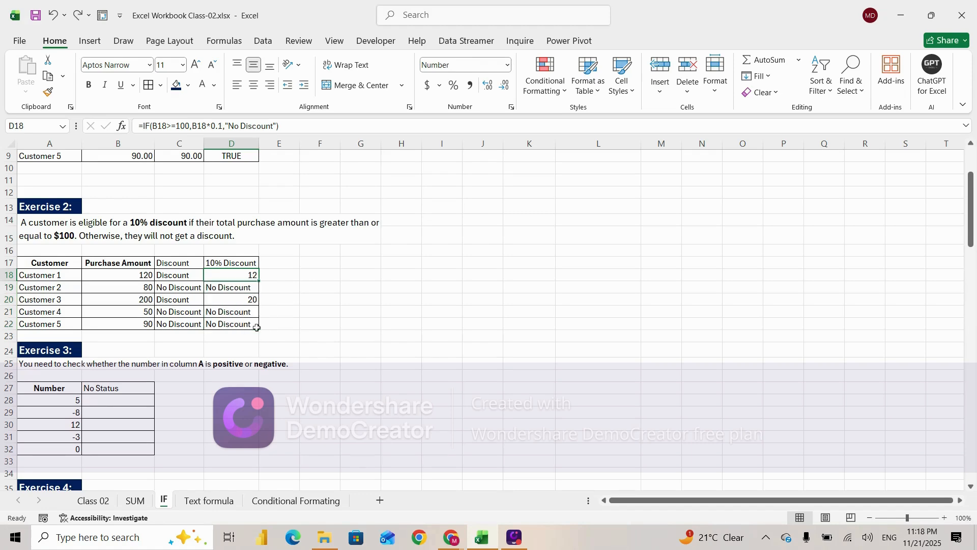
# Step: Enter the label "Discount Amount" in G17 and widen column G to fit it
pyautogui.click(345, 262)
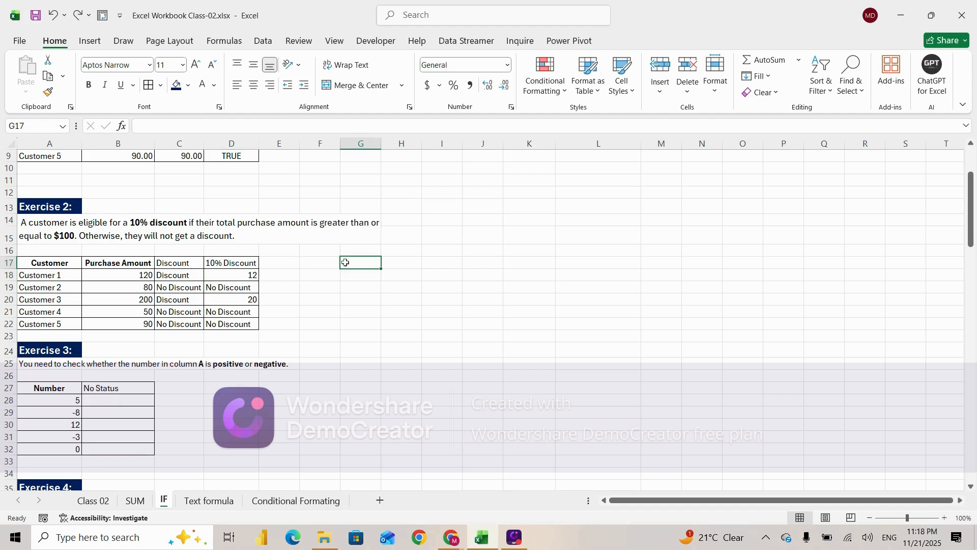
pyautogui.write('Discount')
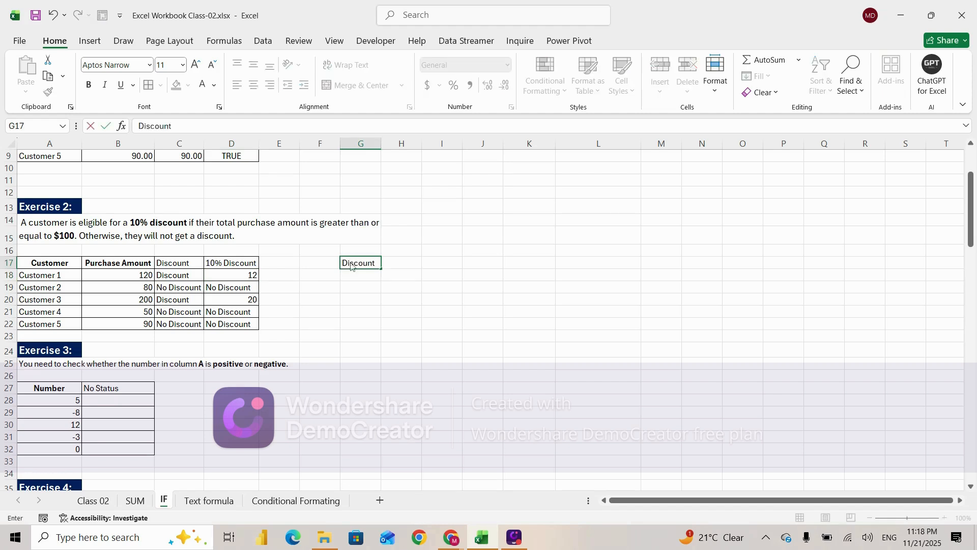
pyautogui.write(' Amount')
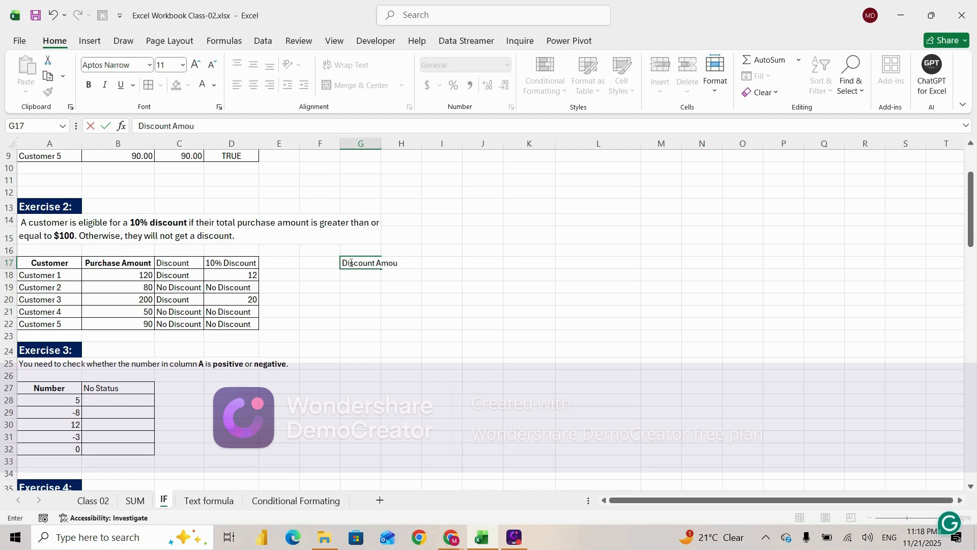
pyautogui.click(379, 144)
pyautogui.moveTo(381, 144); pyautogui.dragTo(407, 144)
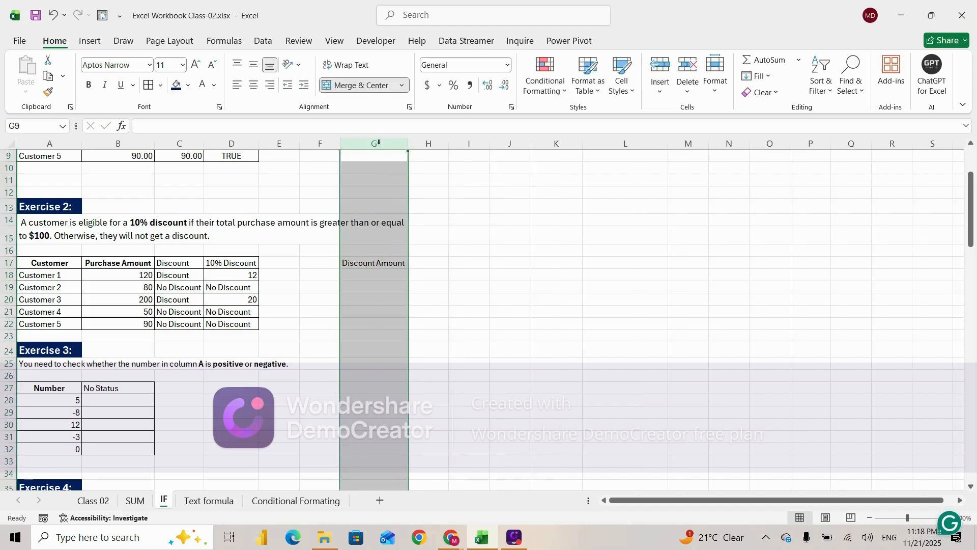
# Step: Format H17 as a percentage and enter 10% as the discount rate beside the Discount Amount label
pyautogui.click(431, 265)
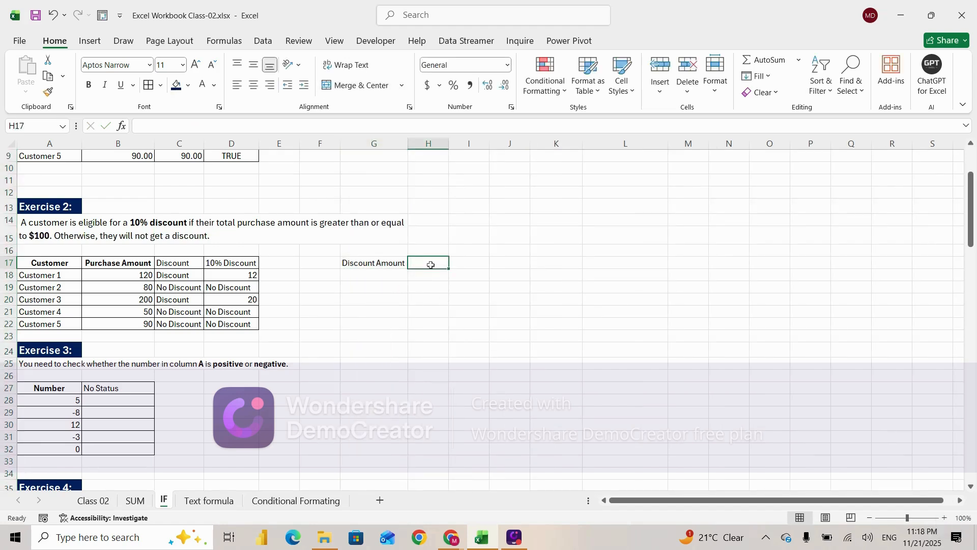
pyautogui.click(453, 87)
pyautogui.write('10')
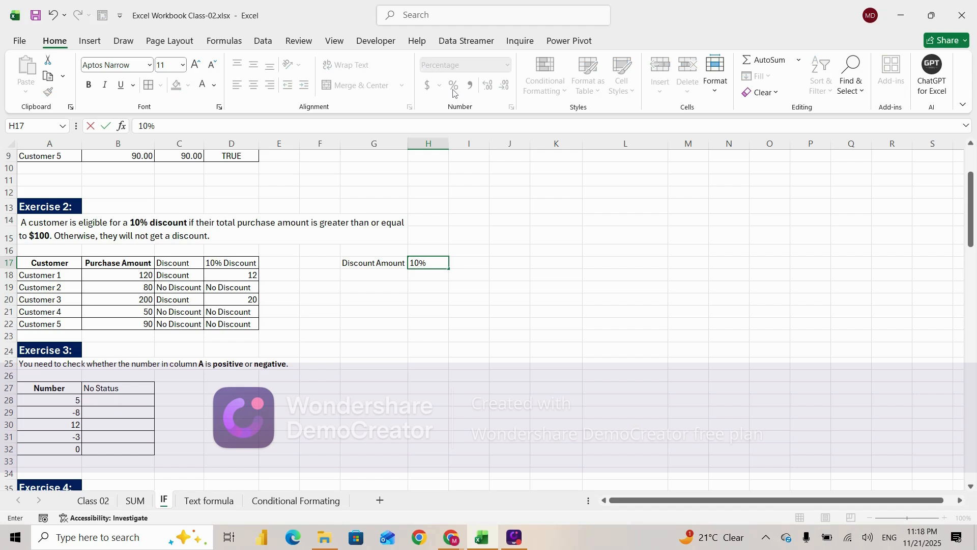
pyautogui.click(421, 301)
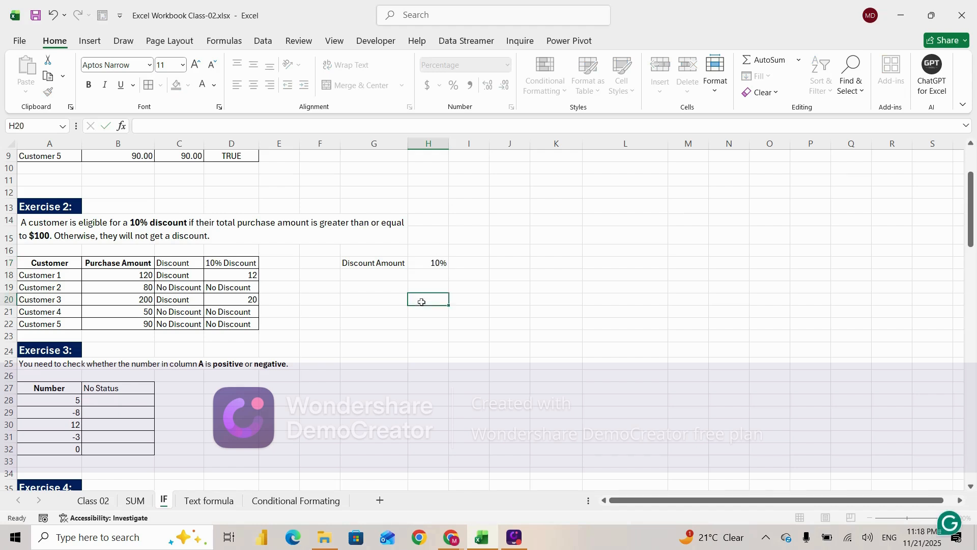
pyautogui.click(430, 262)
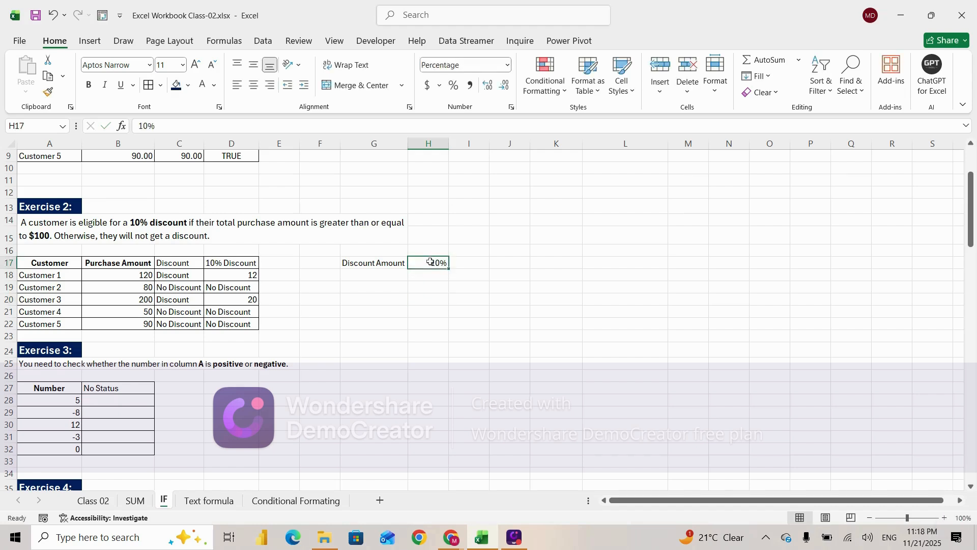
# Step: Replace the 0.1 multiplier in D18's IF formula with a reference to the discount rate cell H17
pyautogui.click(241, 276)
pyautogui.doubleClick(242, 276)
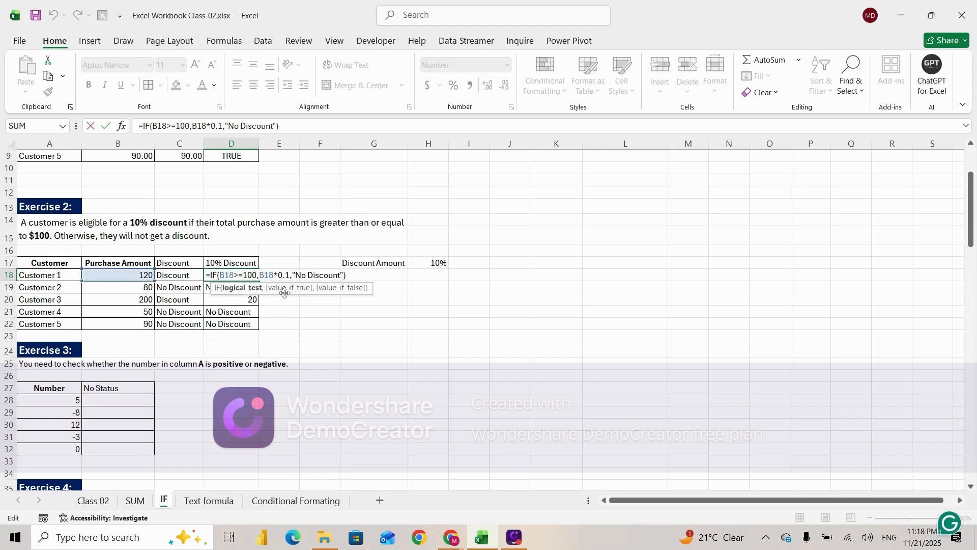
pyautogui.click(286, 289)
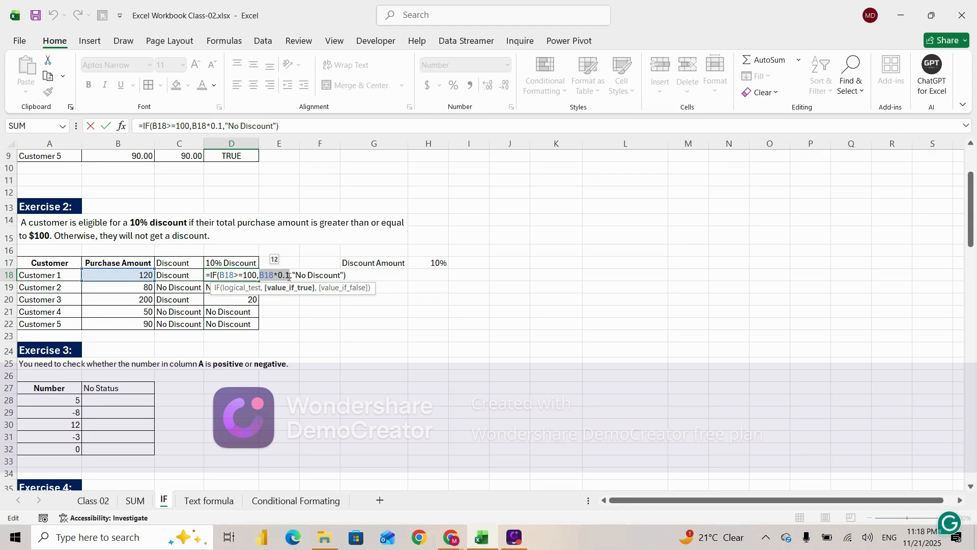
pyautogui.click(289, 275)
pyautogui.press('BackSpace')
pyautogui.press('BackSpace')
pyautogui.press('BackSpace')
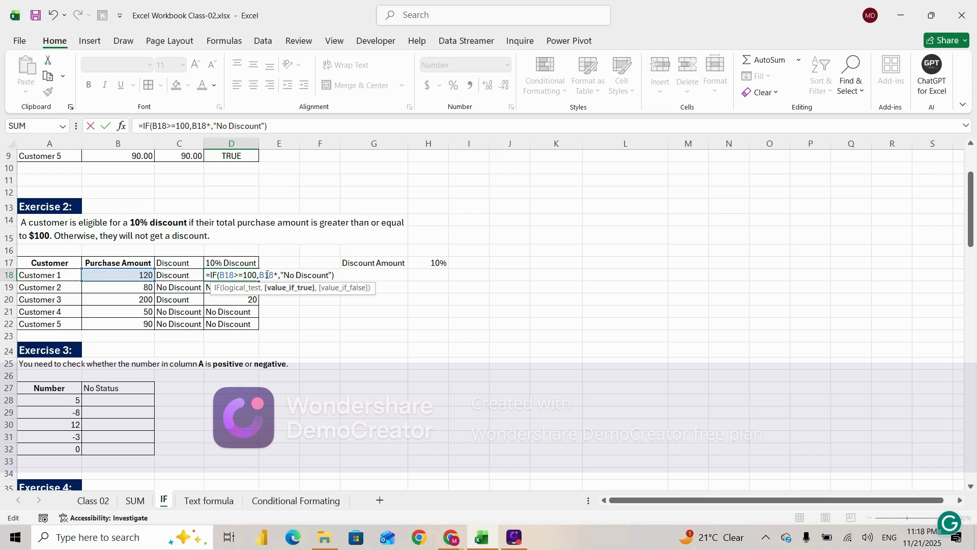
pyautogui.click(434, 264)
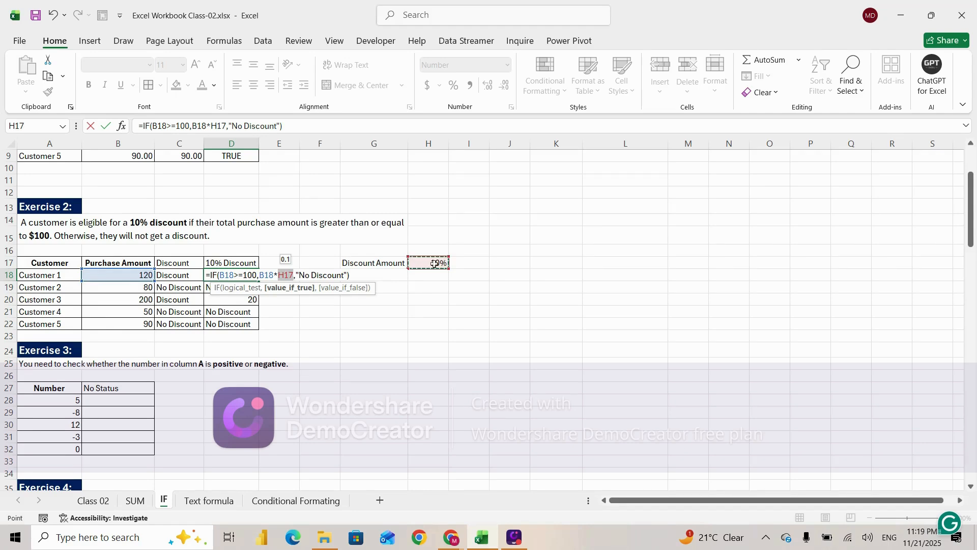
pyautogui.press('Return')
# Step: Fill the D18 formula, with its relative H17 reference, down through D22
pyautogui.click(252, 275)
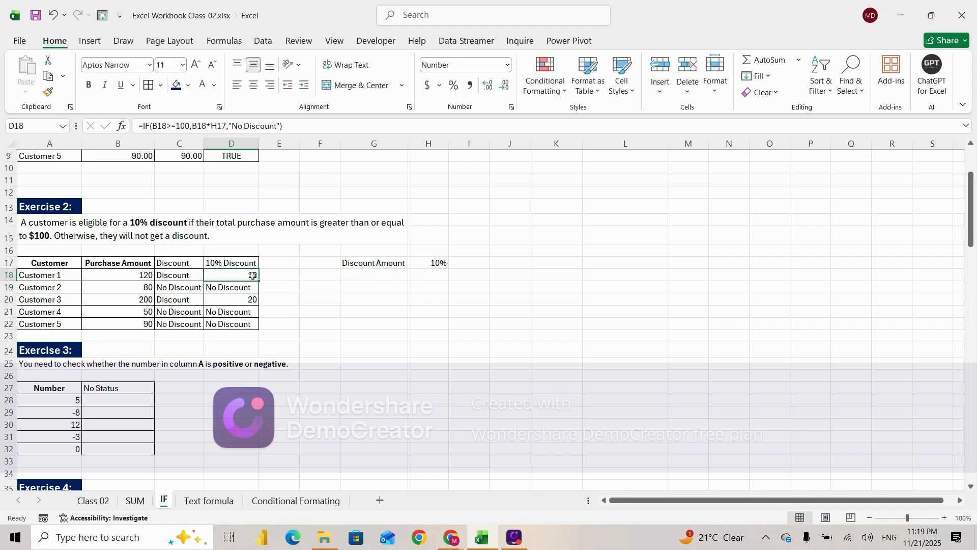
pyautogui.hotkey('shift', 'Down')
pyautogui.hotkey('shift', 'Down')
pyautogui.hotkey('shift', 'Down')
pyautogui.hotkey('shift', 'Down')
pyautogui.hotkey('shift', 'Down')
pyautogui.hotkey('shift', 'Up')
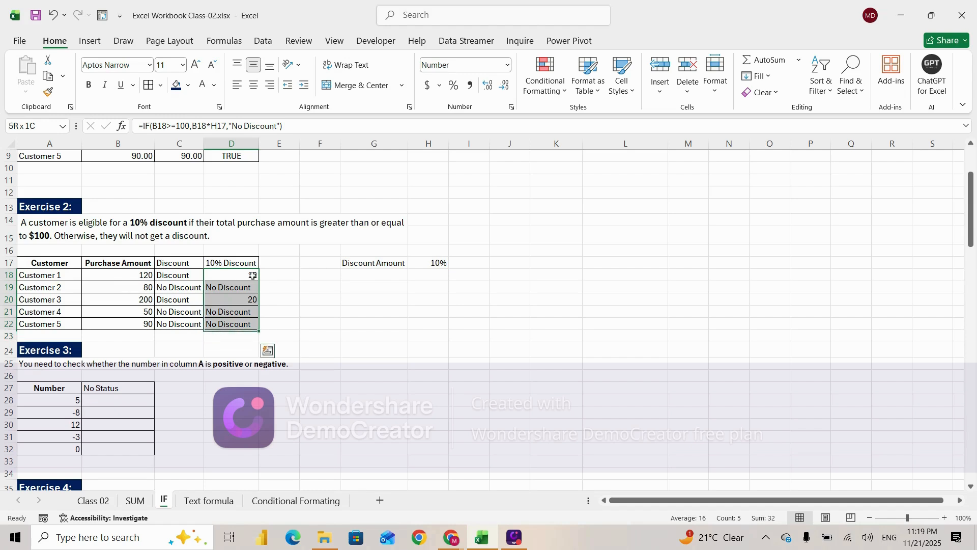
pyautogui.hotkey('ctrl', 'd')
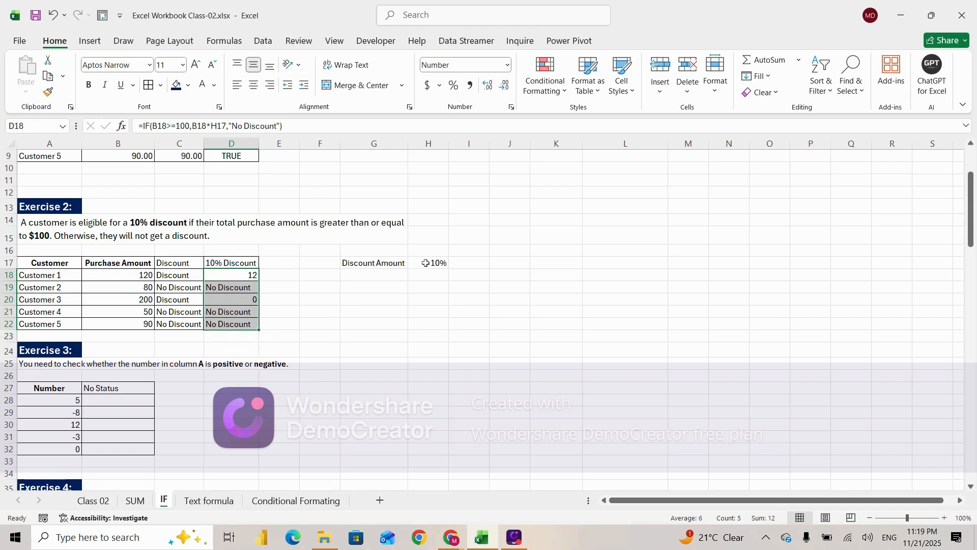
# Step: Make the H17 reference absolute ($H$17) in D18's formula and refill the formula down through D22
pyautogui.click(246, 275)
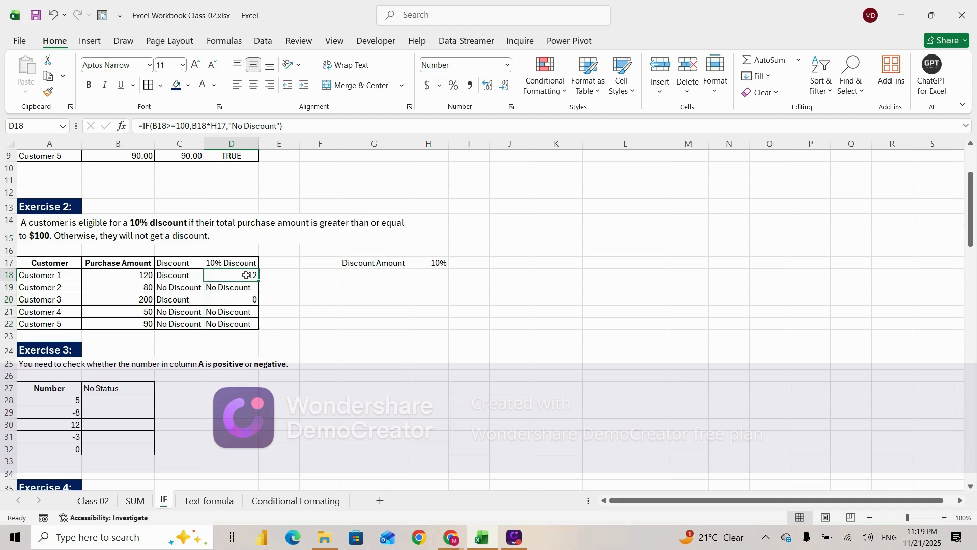
pyautogui.doubleClick(246, 275)
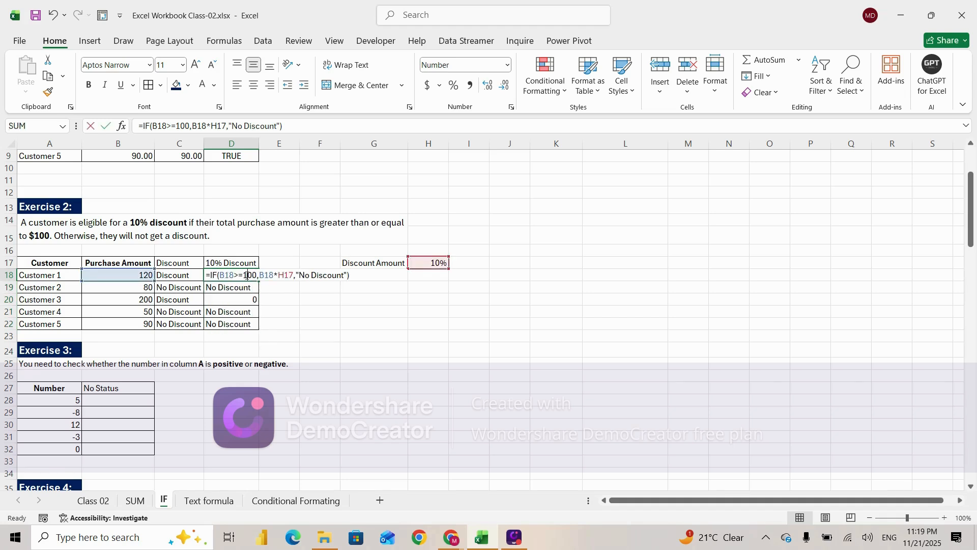
pyautogui.click(286, 275)
pyautogui.press('F4')
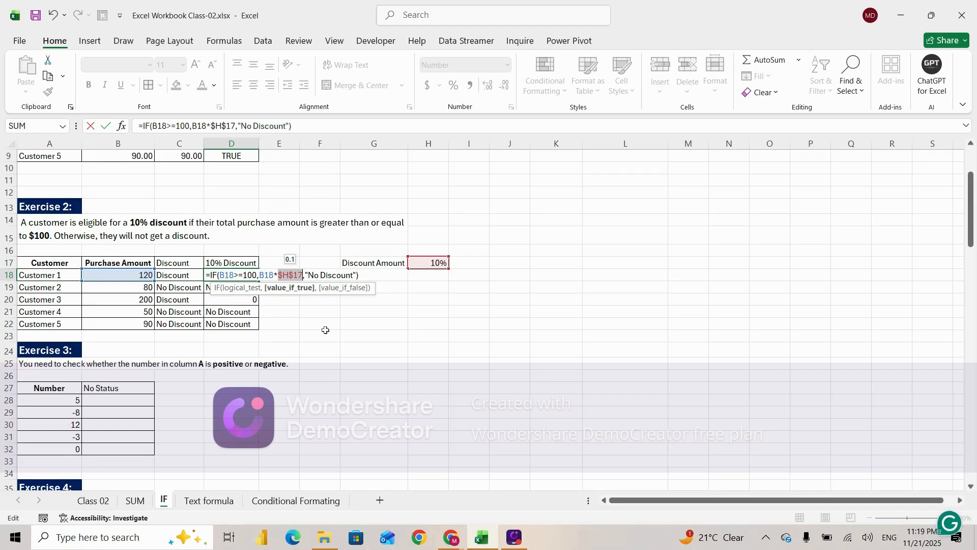
pyautogui.press('Return')
pyautogui.moveTo(245, 275); pyautogui.dragTo(245, 321)
pyautogui.hotkey('ctrl', 'd')
# Step: Change the discount rate in H17 to 20% to test the linked discount formulas
pyautogui.click(425, 264)
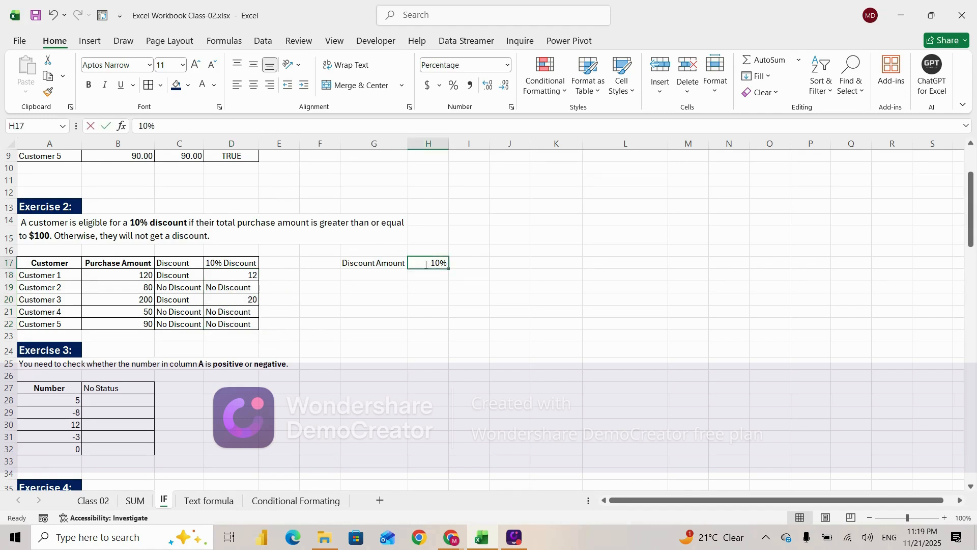
pyautogui.write('20')
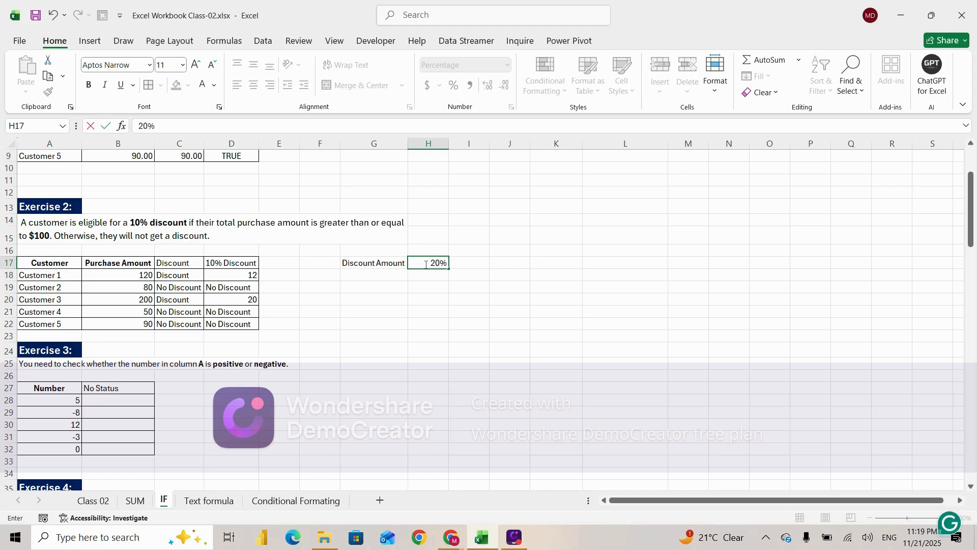
pyautogui.press('Return')
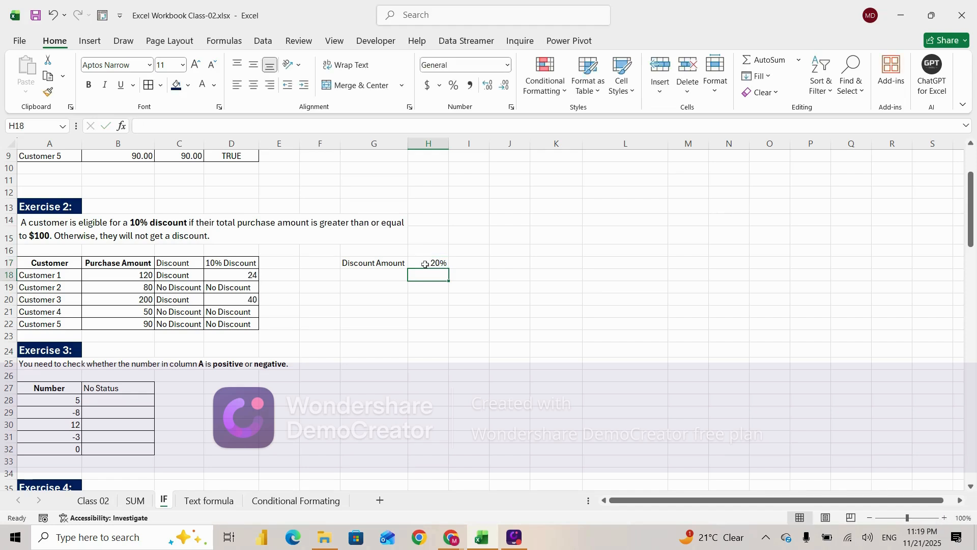
# Step: Set the discount rate in H17 to 15% and review the formula in D18
pyautogui.click(425, 264)
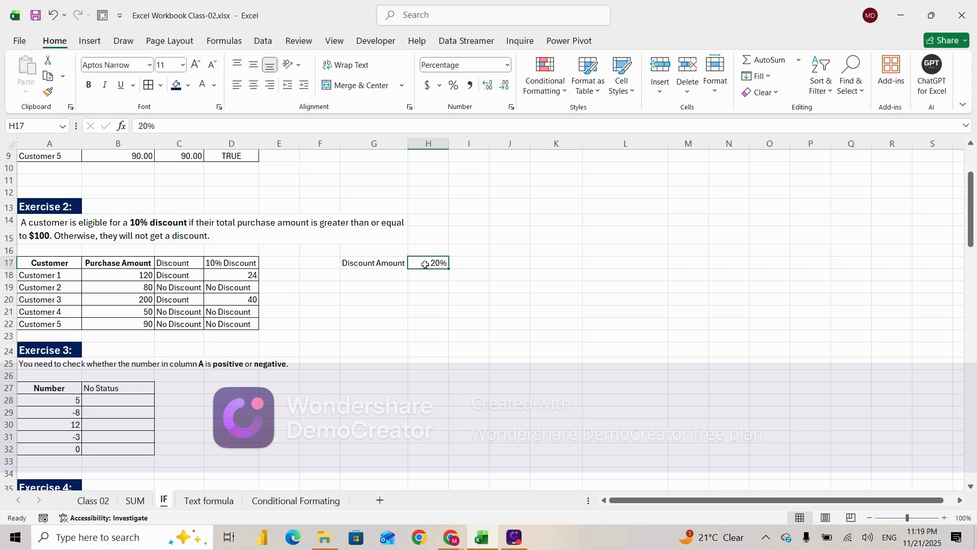
pyautogui.write('15')
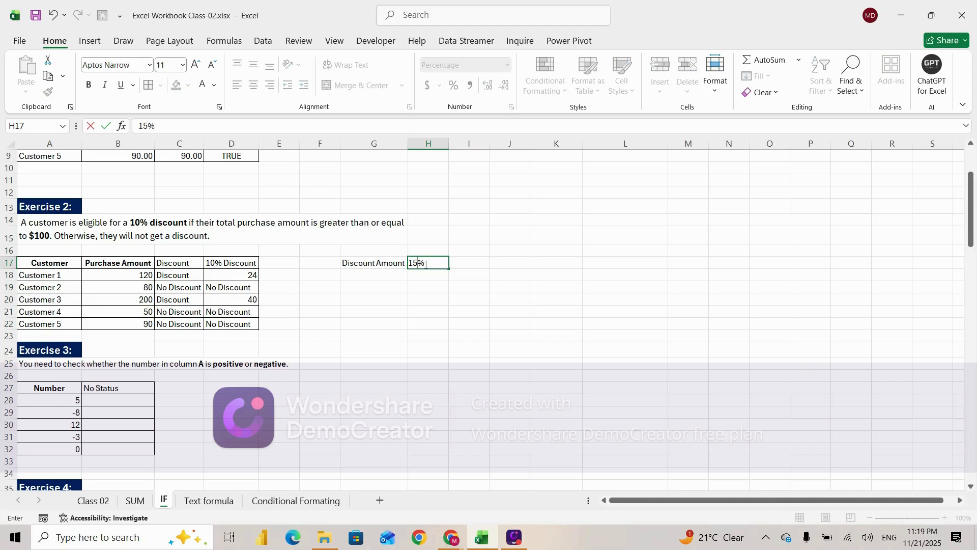
pyautogui.press('Return')
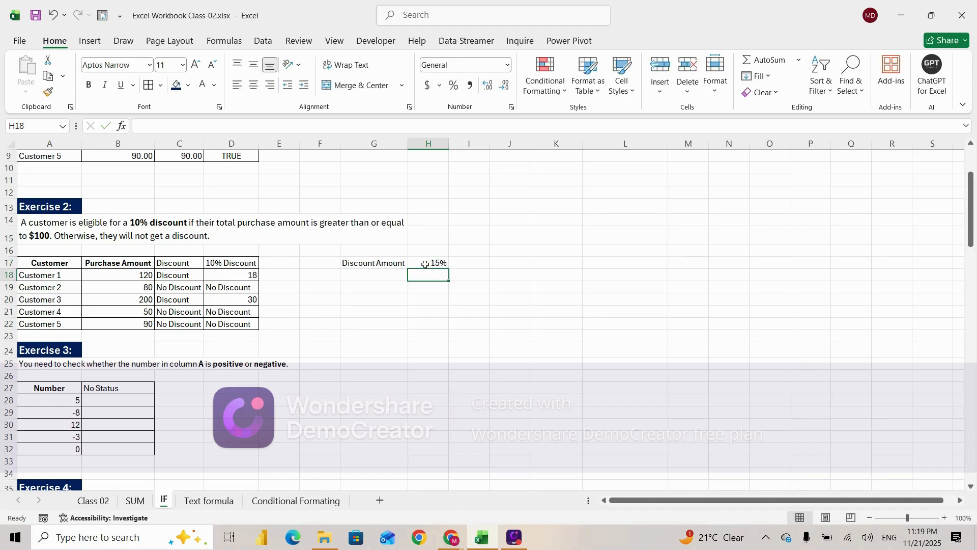
pyautogui.doubleClick(233, 275)
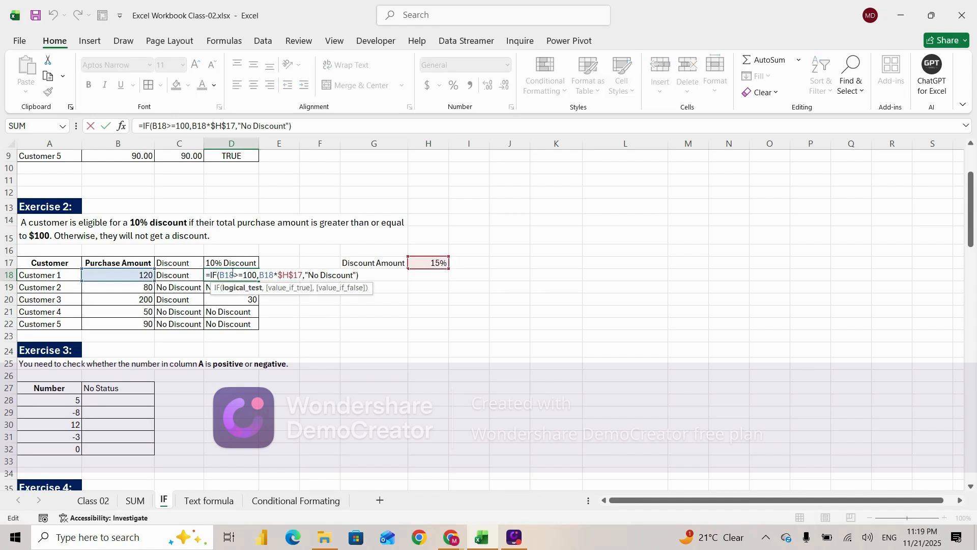
pyautogui.press('Return')
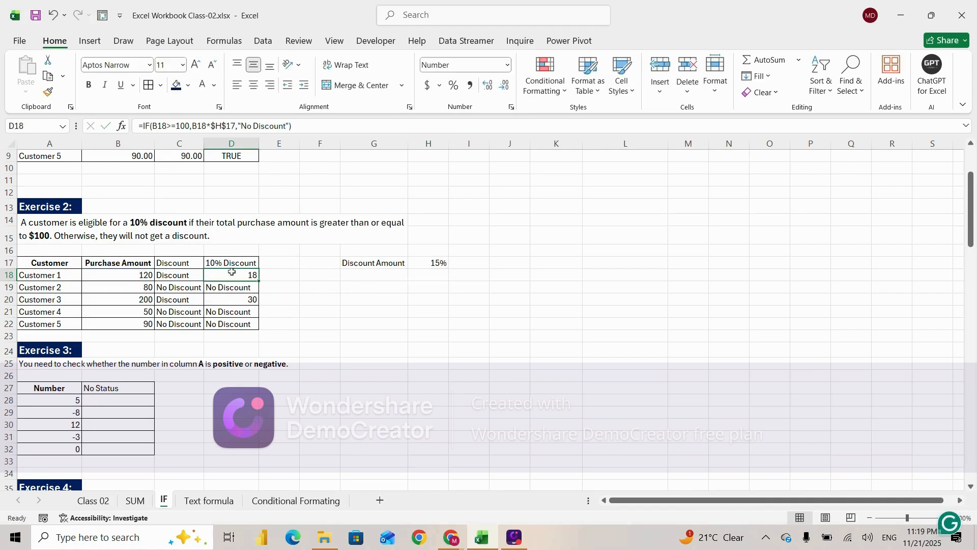
pyautogui.click(296, 313)
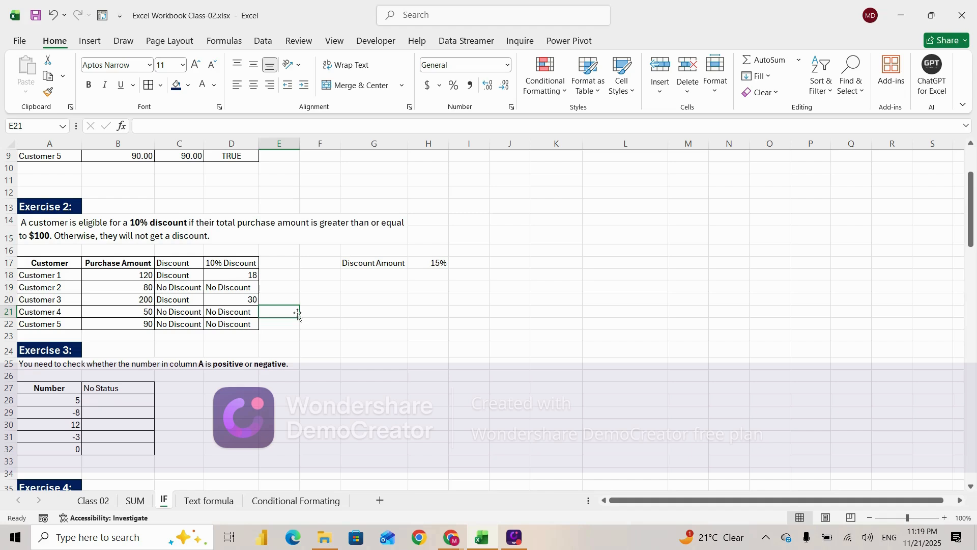
# Step: Enter =IF(A28>=0,"Positive","Negative") in B28 to classify Exercise 3's first number
pyautogui.click(115, 411)
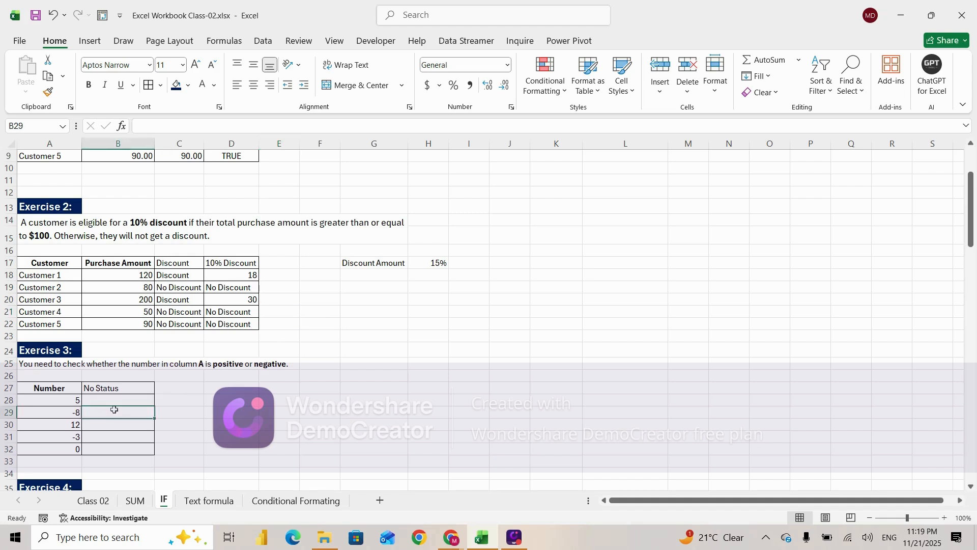
pyautogui.click(109, 400)
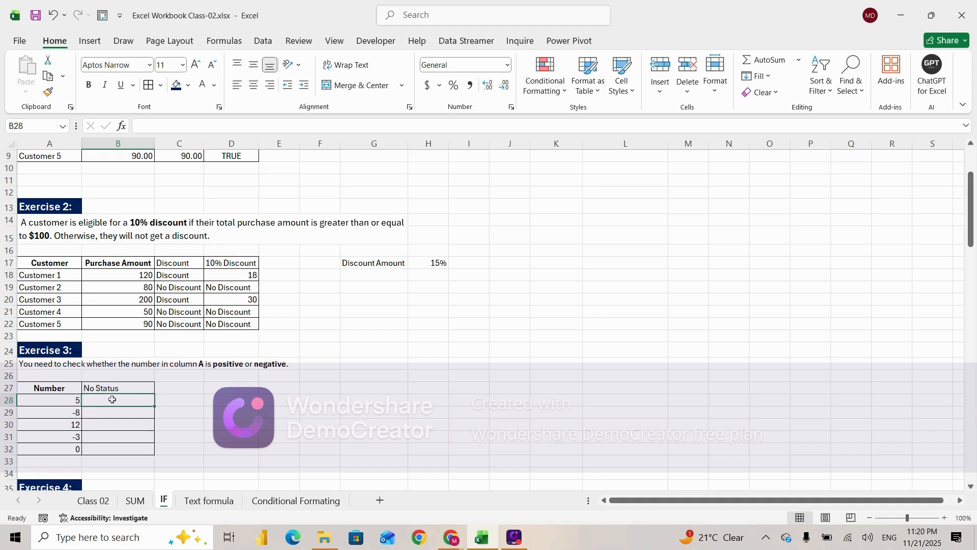
pyautogui.write('=IF(')
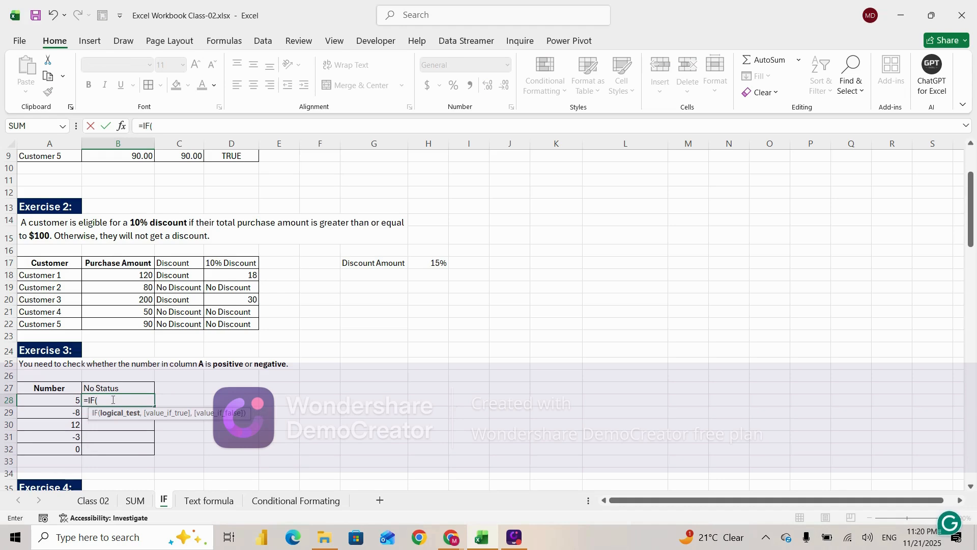
pyautogui.click(59, 403)
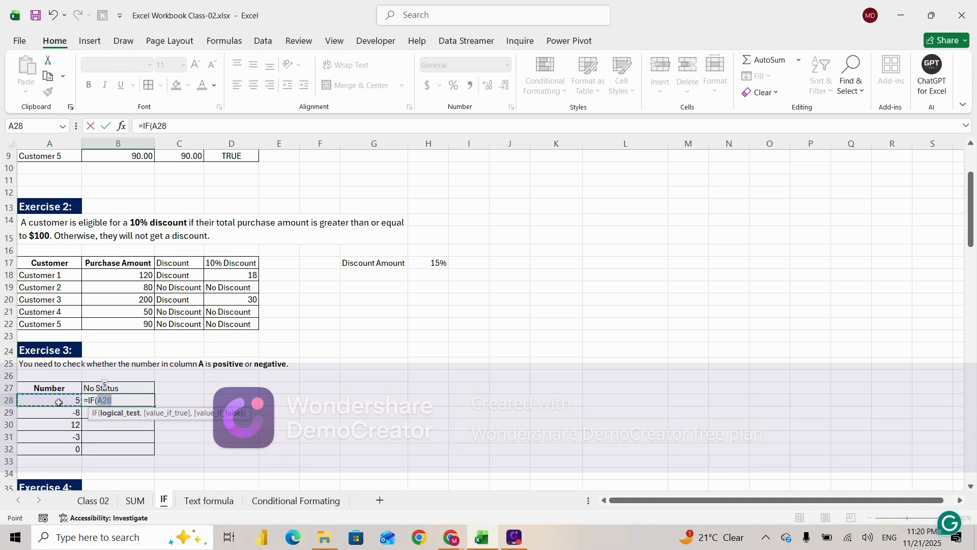
pyautogui.write('<')
pyautogui.press('BackSpace')
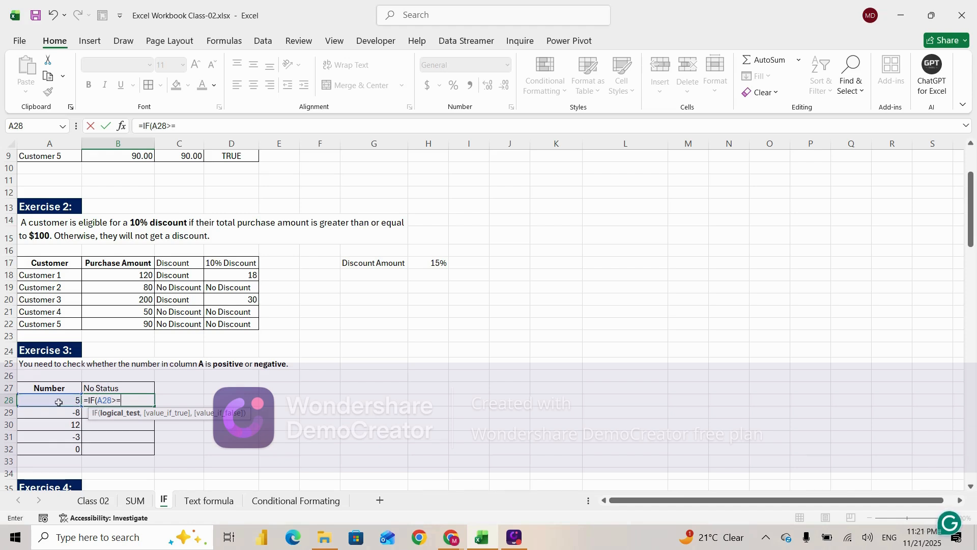
pyautogui.write('>=')
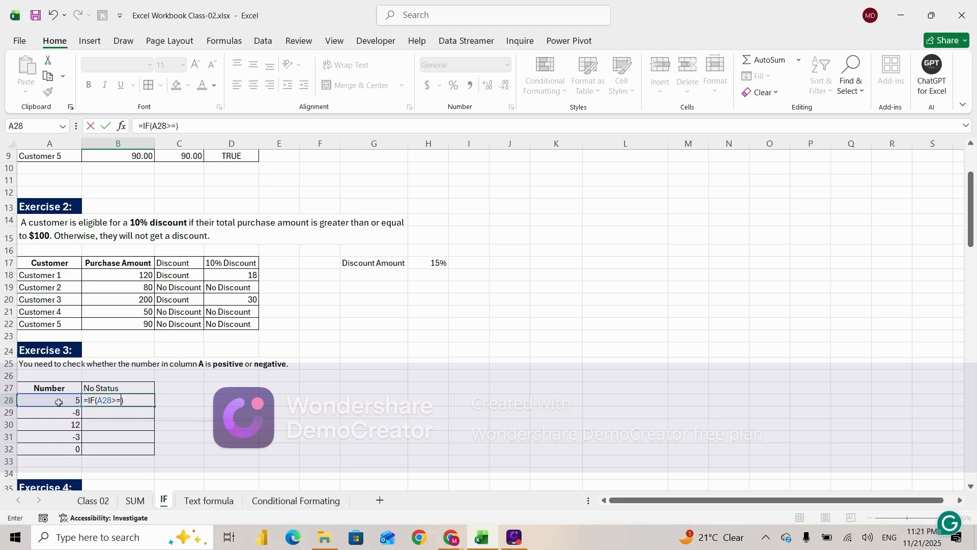
pyautogui.write('0,')
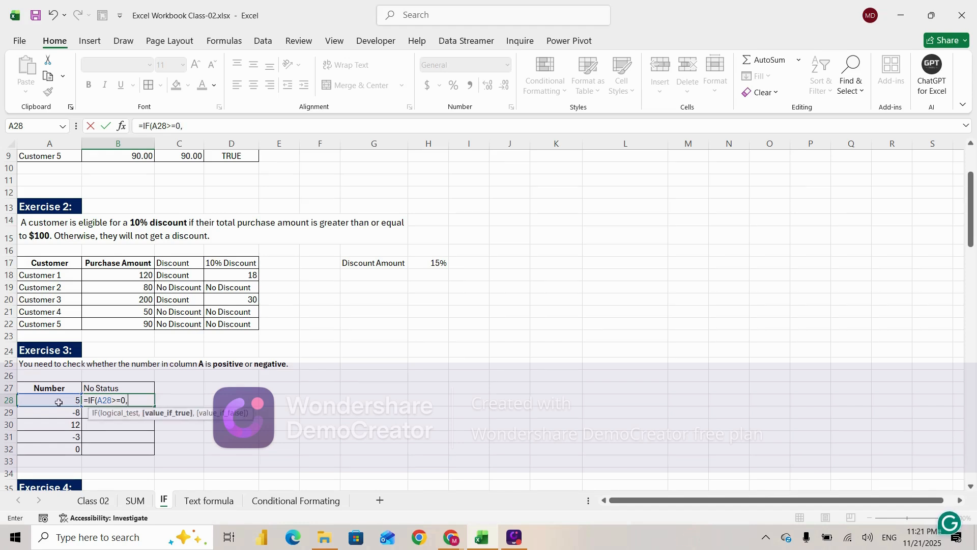
pyautogui.write('"Posit')
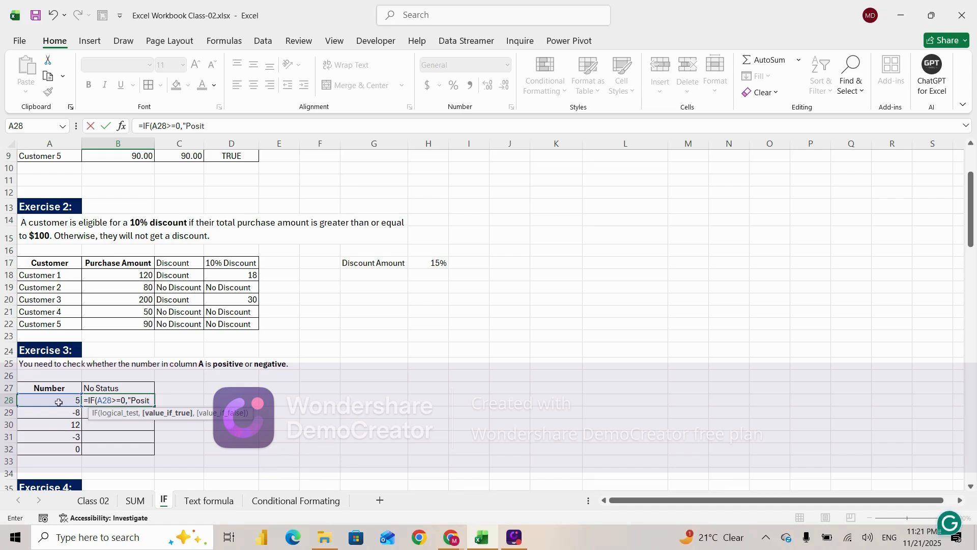
pyautogui.write('ive",')
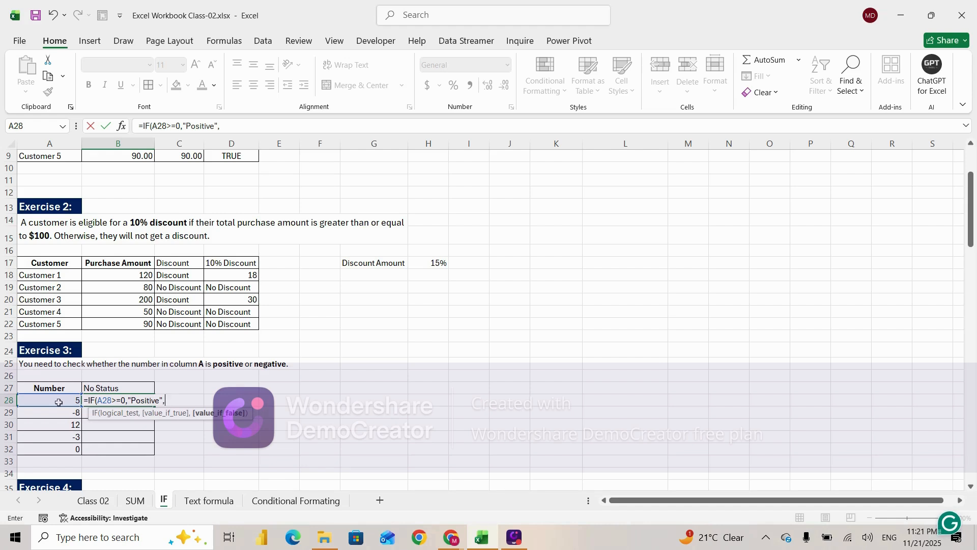
pyautogui.write('"Negative')
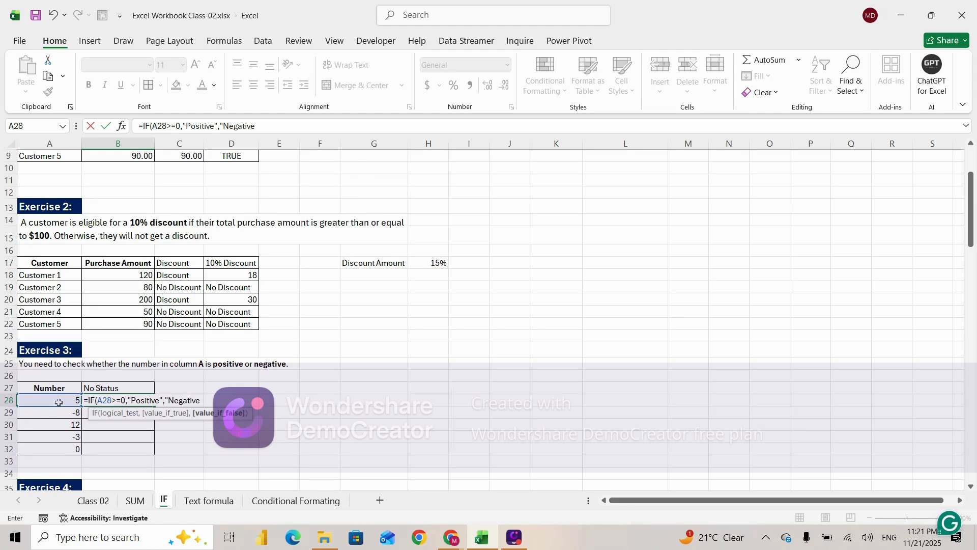
pyautogui.write('")')
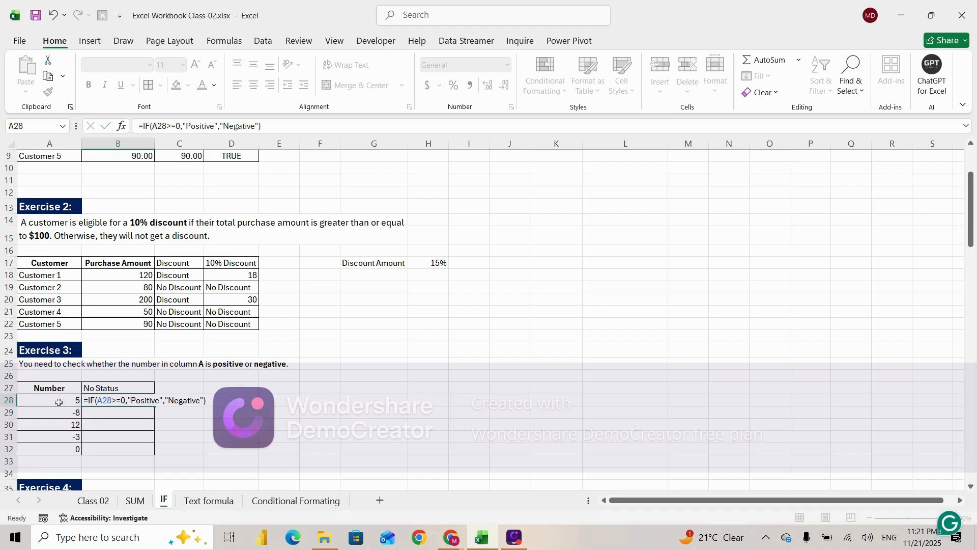
pyautogui.press('Return')
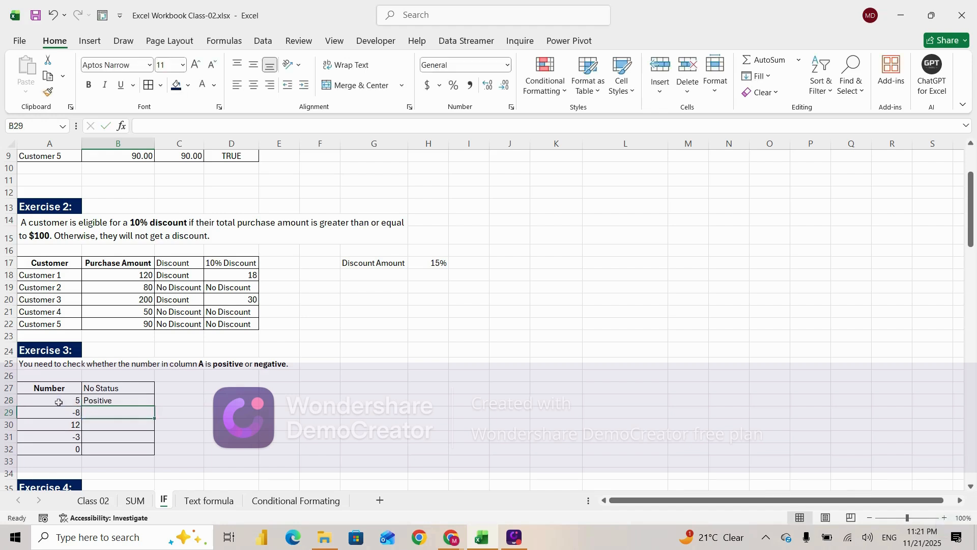
# Step: Fill the B28 formula down through B32 and check the copied results against the numbers in column A
pyautogui.click(111, 402)
pyautogui.press('Down')
pyautogui.press('Down')
pyautogui.press('Down')
pyautogui.hotkey('shift', 'Down')
pyautogui.press('Up')
pyautogui.press('Up')
pyautogui.press('Up')
pyautogui.press('Up')
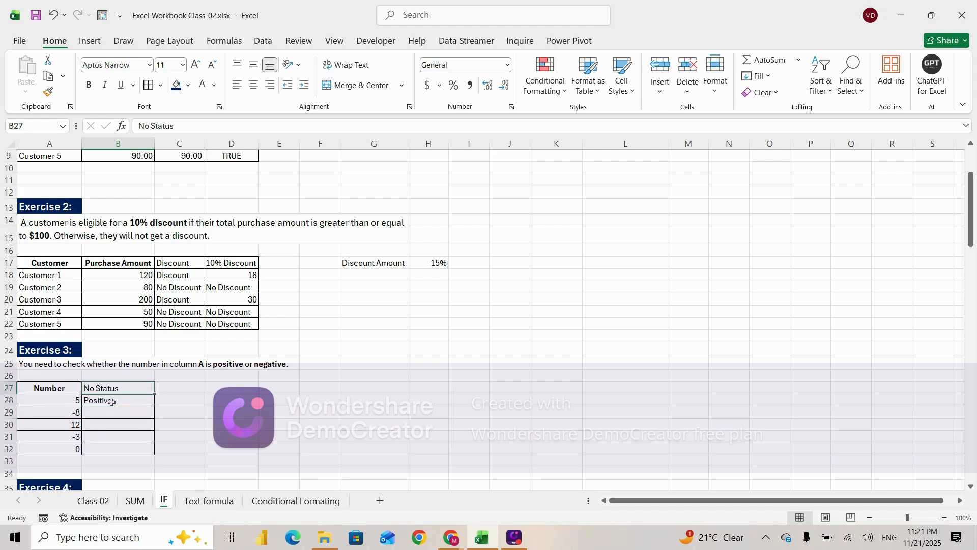
pyautogui.press('Down')
pyautogui.hotkey('shift', 'Down')
pyautogui.hotkey('shift', 'Down')
pyautogui.hotkey('shift', 'Down')
pyautogui.hotkey('shift', 'Down')
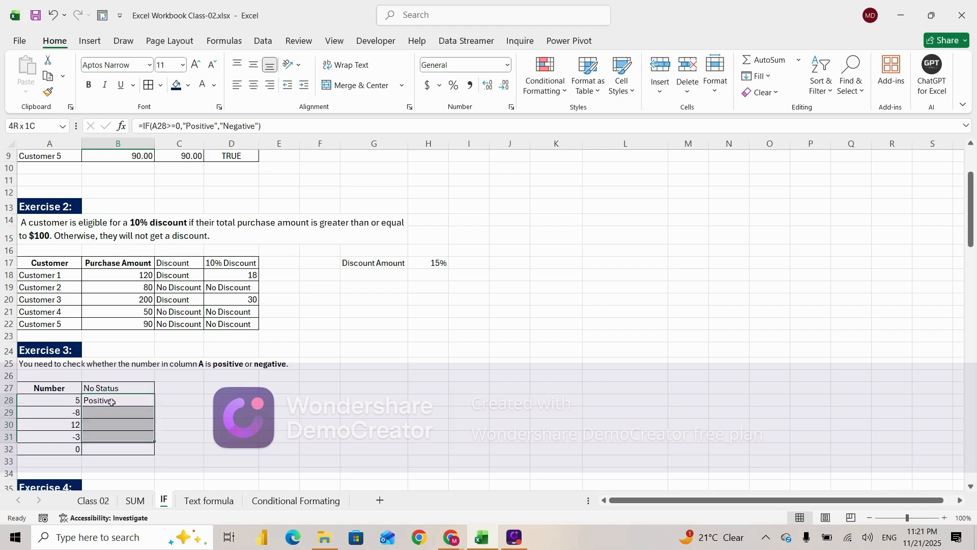
pyautogui.hotkey('ctrl', 'd')
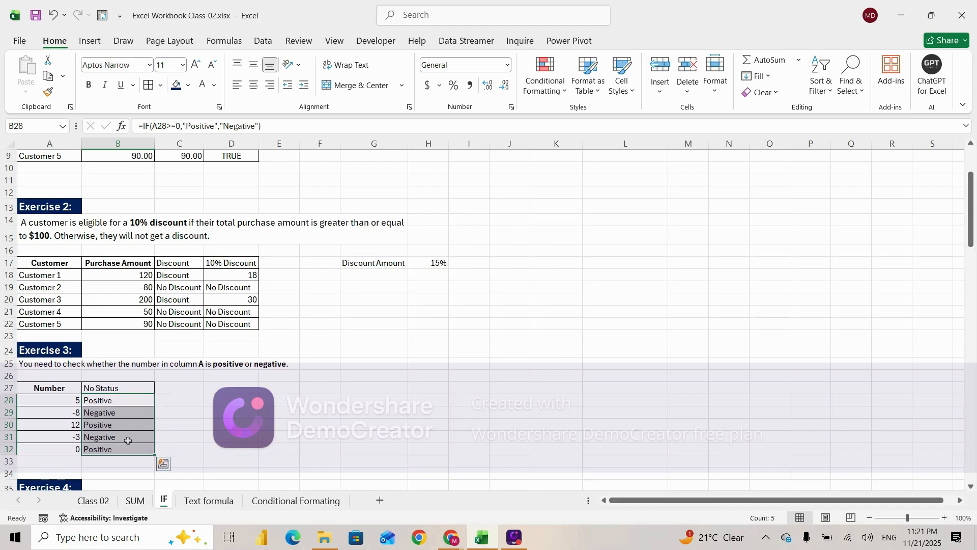
pyautogui.click(127, 414)
pyautogui.click(122, 425)
pyautogui.click(118, 439)
pyautogui.click(105, 450)
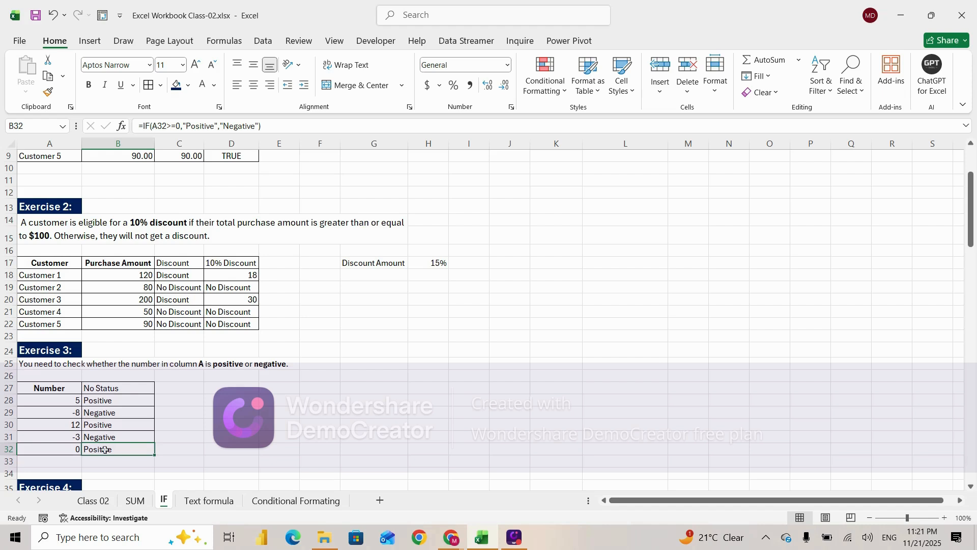
pyautogui.click(69, 448)
pyautogui.click(101, 451)
# Step: Enter =IF(B40>=50,"Passed","failed") in C40 to grade Exercise 4's first student
pyautogui.scroll(-5, 100, 451)
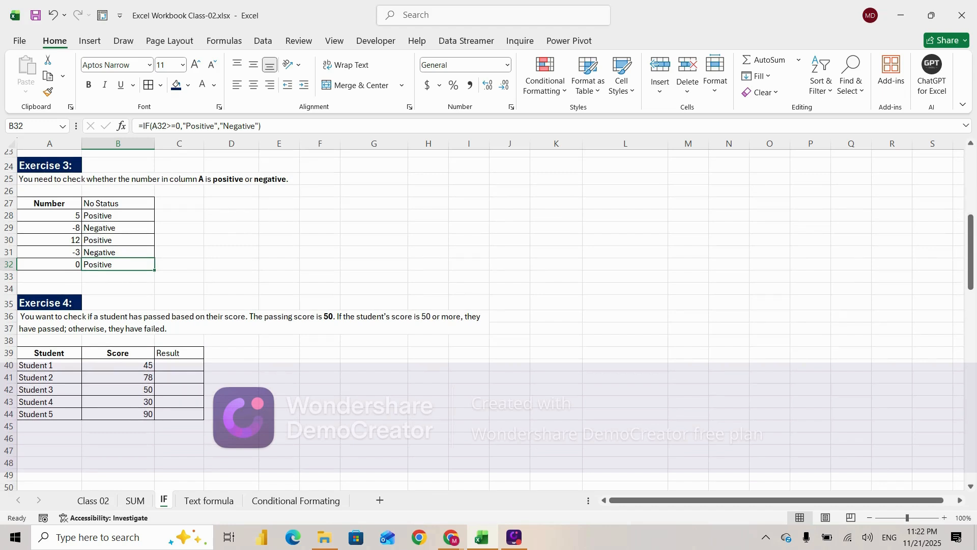
pyautogui.click(186, 366)
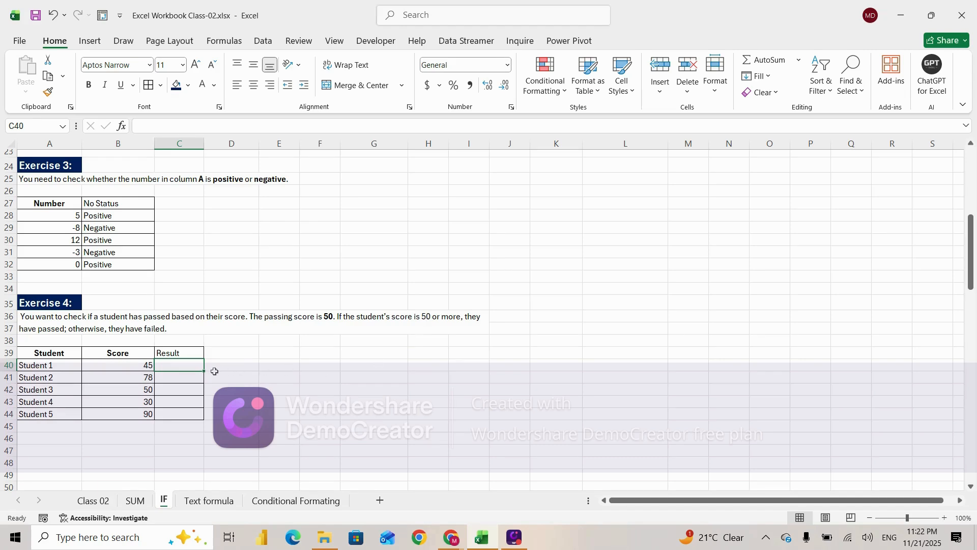
pyautogui.write('=IF(')
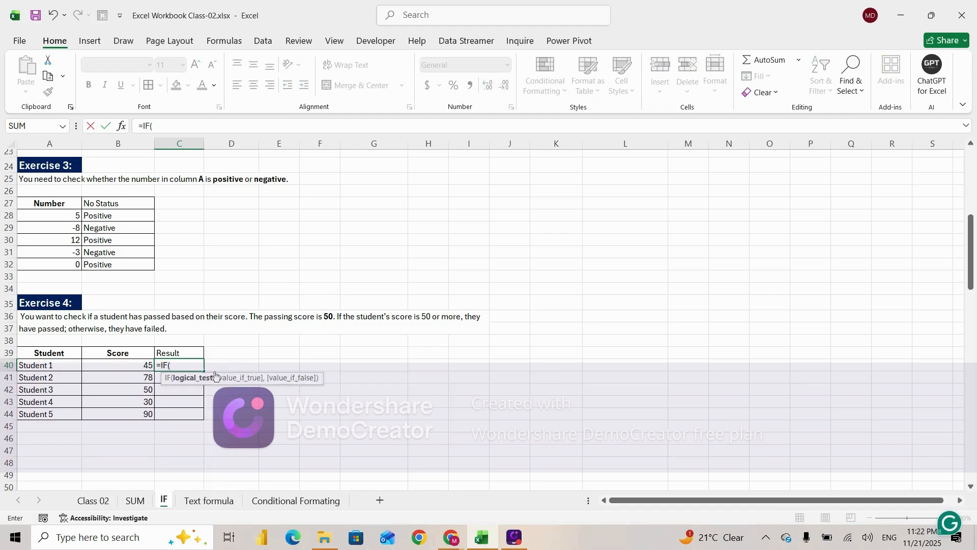
pyautogui.click(124, 365)
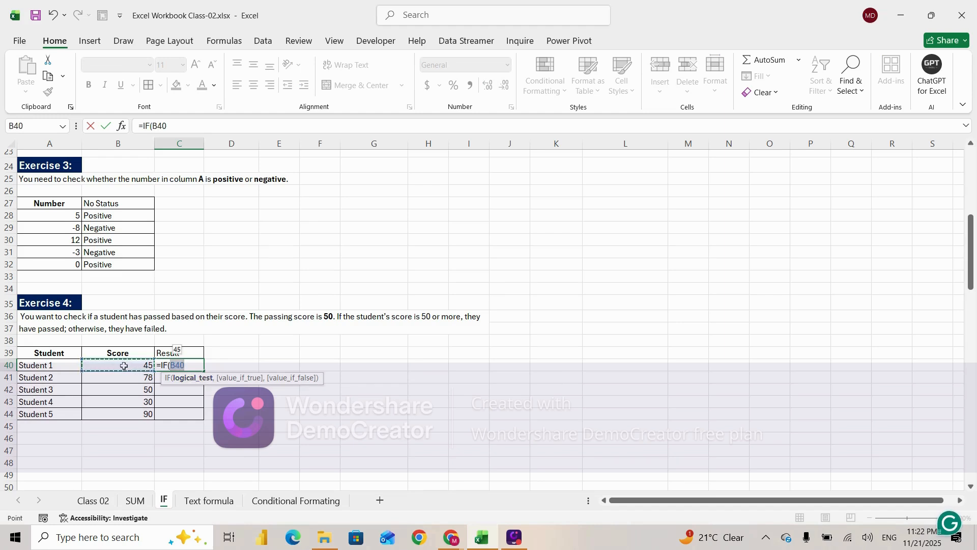
pyautogui.write('<')
pyautogui.press('BackSpace')
pyautogui.write('>=')
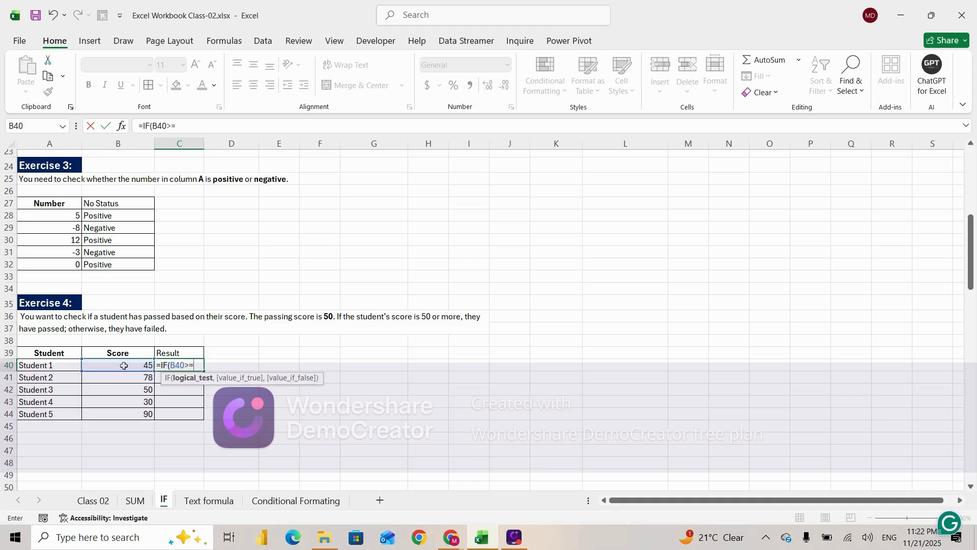
pyautogui.write('50,')
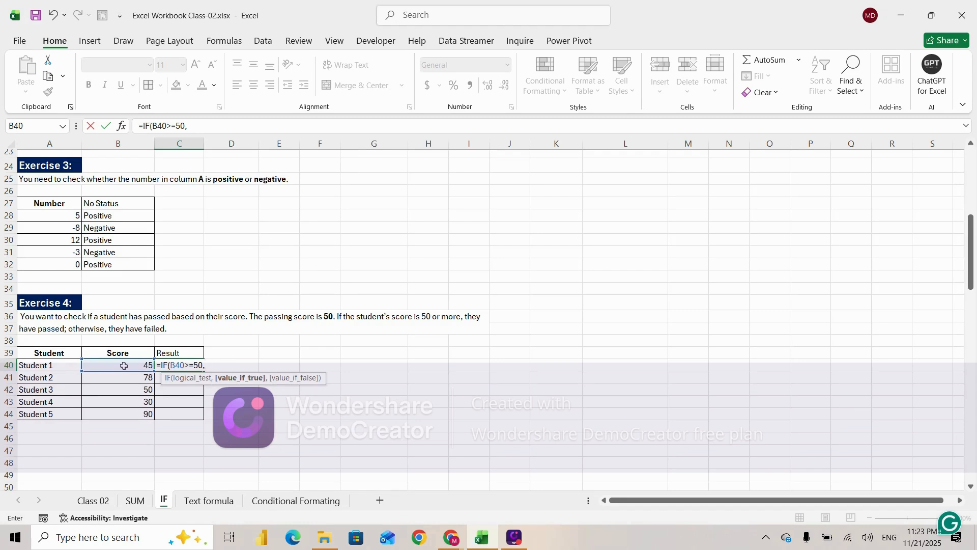
pyautogui.write('"Passe')
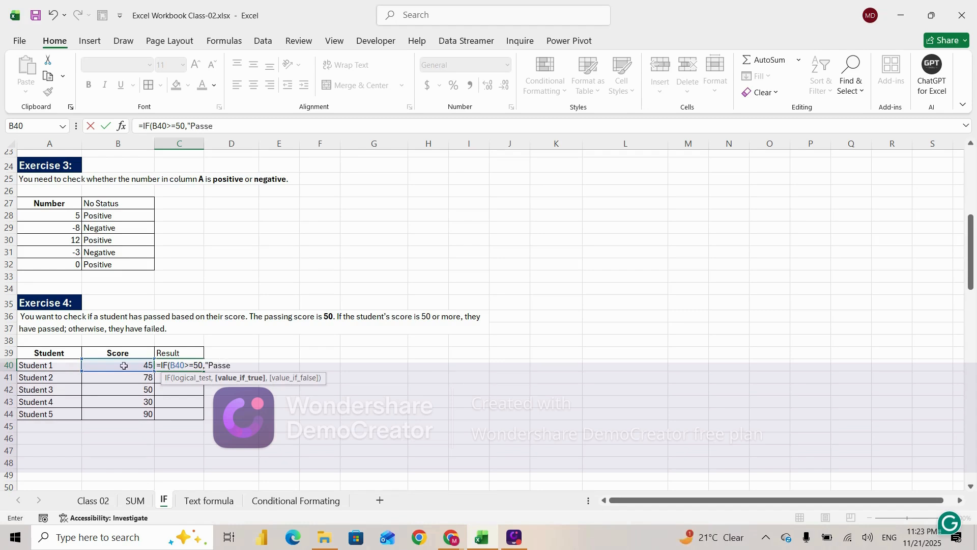
pyautogui.write('d",')
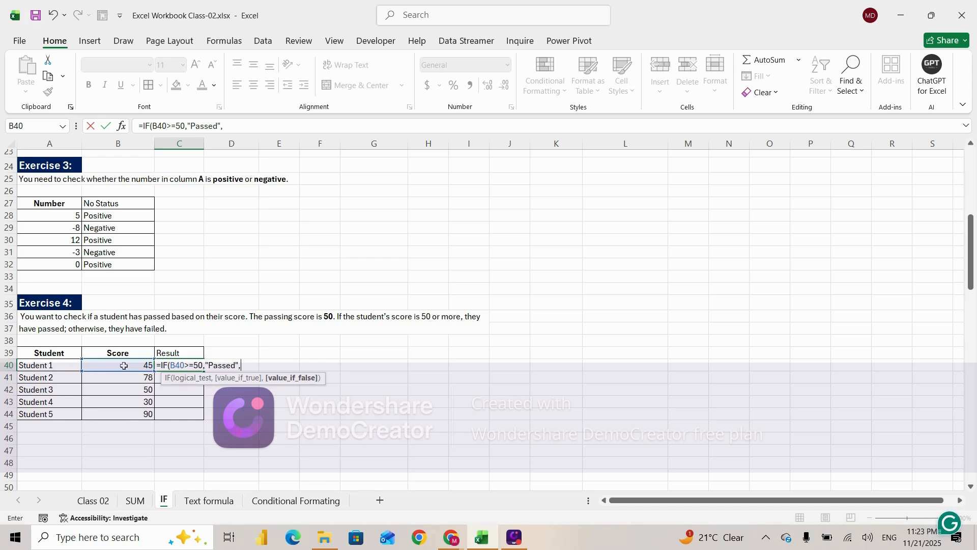
pyautogui.write('"failed")')
pyautogui.press('Return')
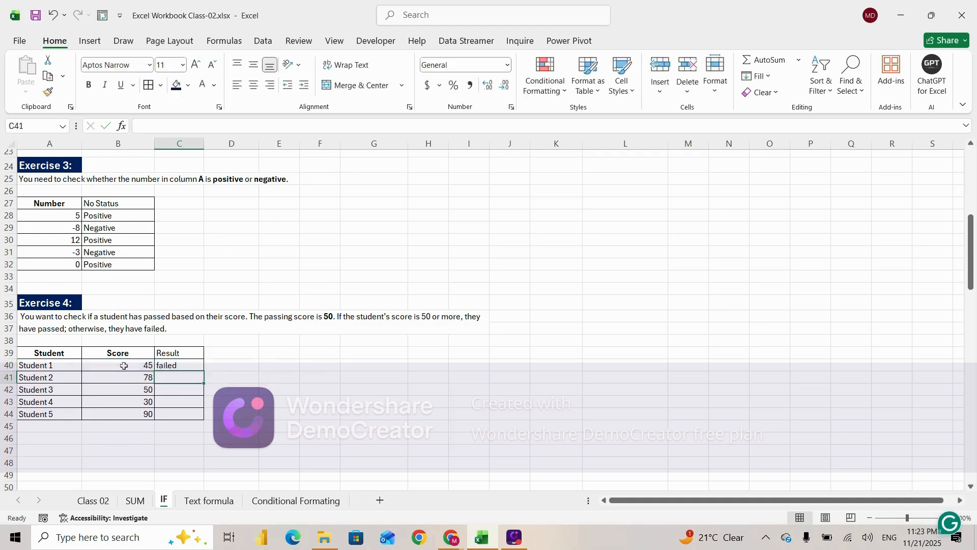
# Step: Fill the C40 formula down through C44 so every student in Exercise 4 gets a result
pyautogui.click(182, 364)
pyautogui.moveTo(203, 372); pyautogui.dragTo(200, 424)
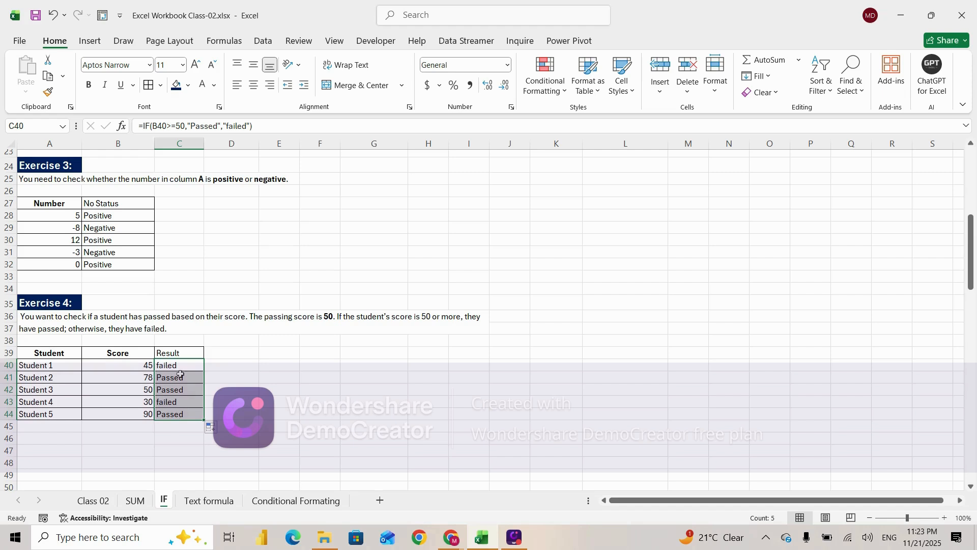
pyautogui.click(264, 362)
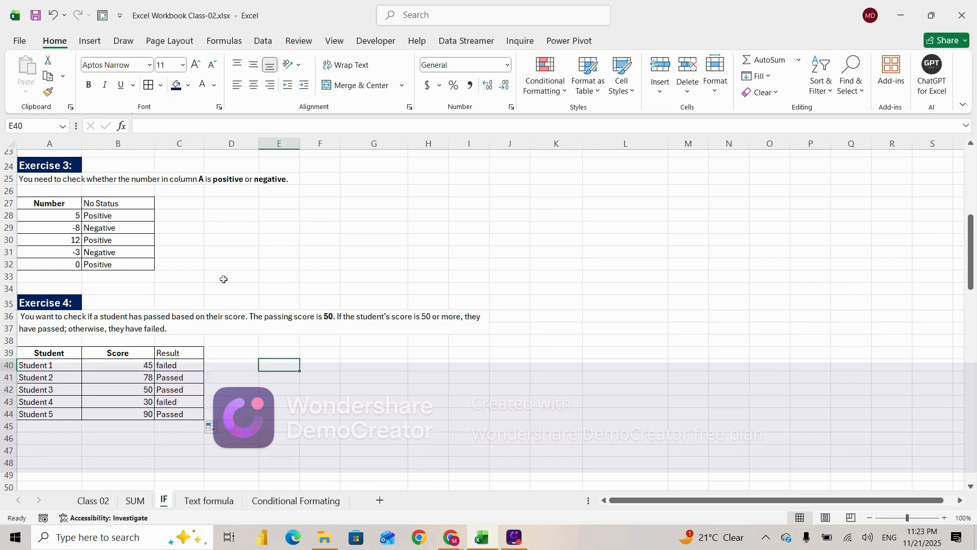
pyautogui.click(225, 257)
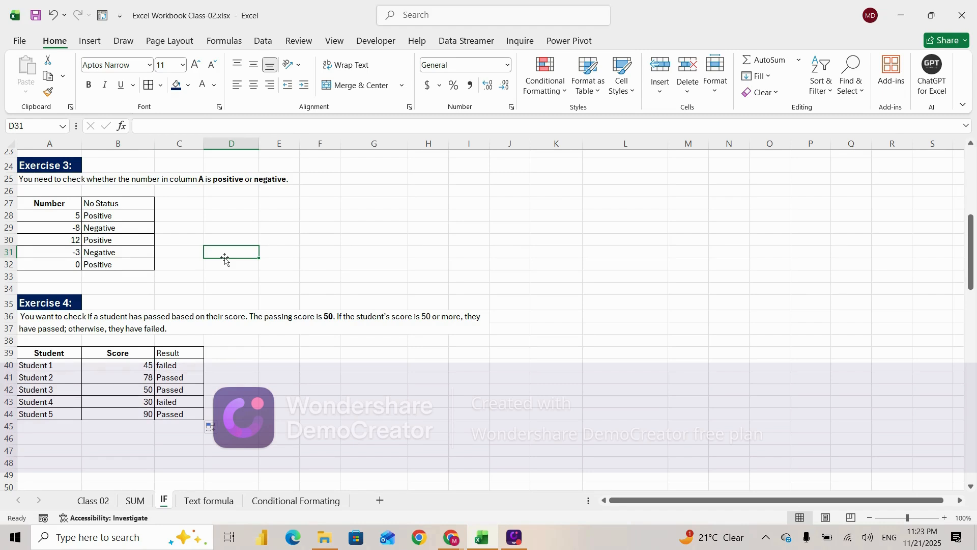
pyautogui.scroll(7, 226, 260)
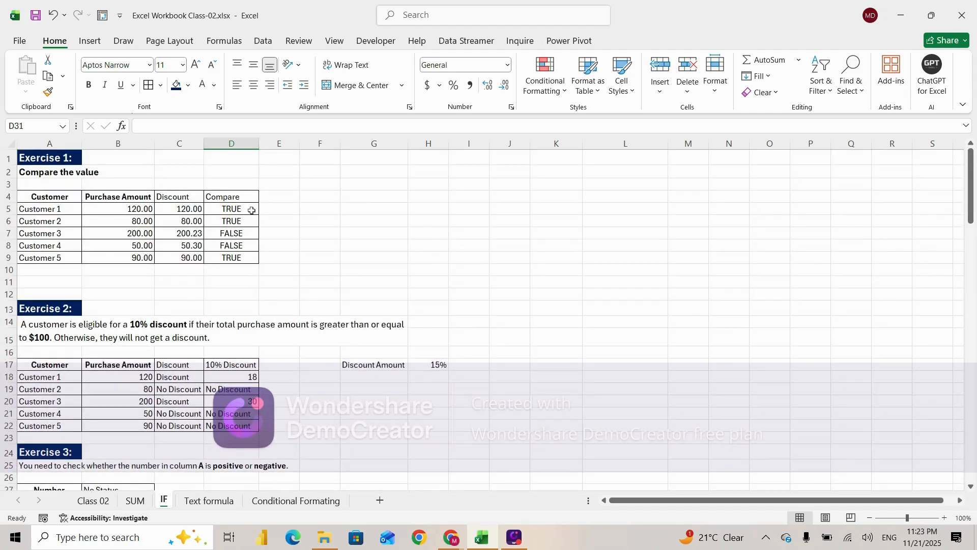
pyautogui.click(217, 312)
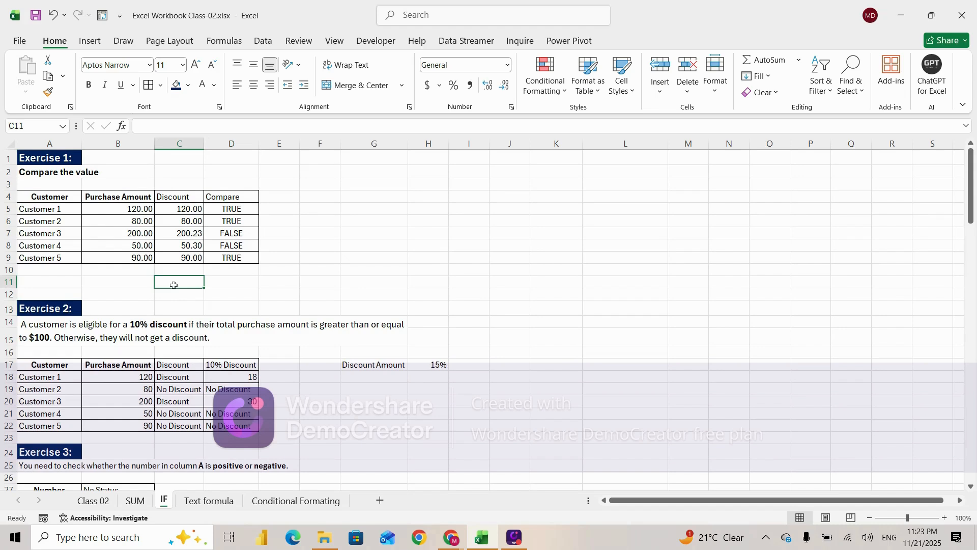
pyautogui.click(136, 282)
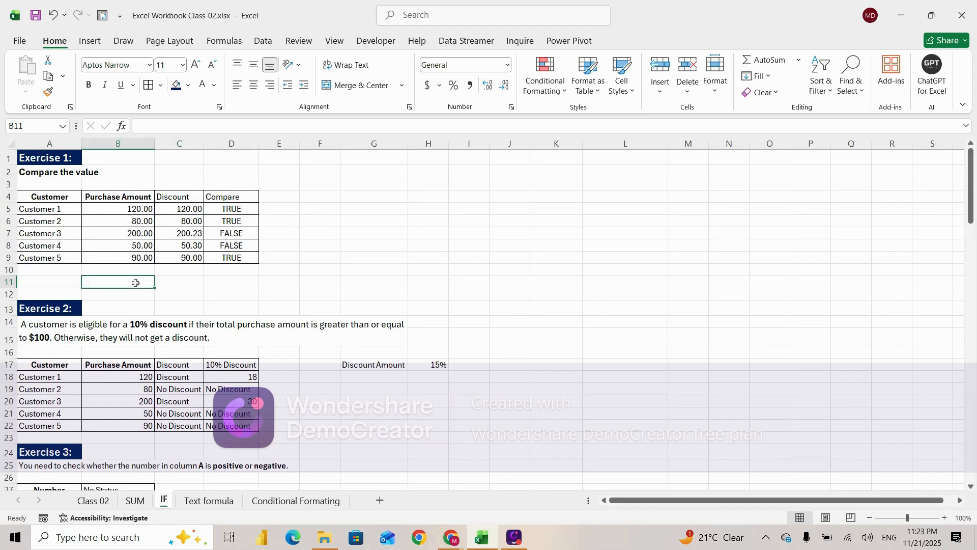